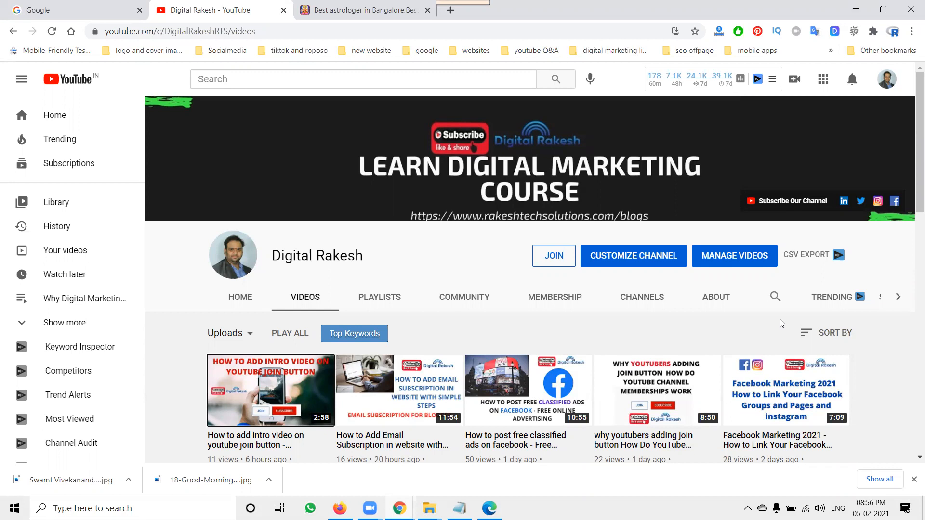
# Look over the Gayathri Matha Astrology home page that is getting the chat button.
pyautogui.click(366, 9)
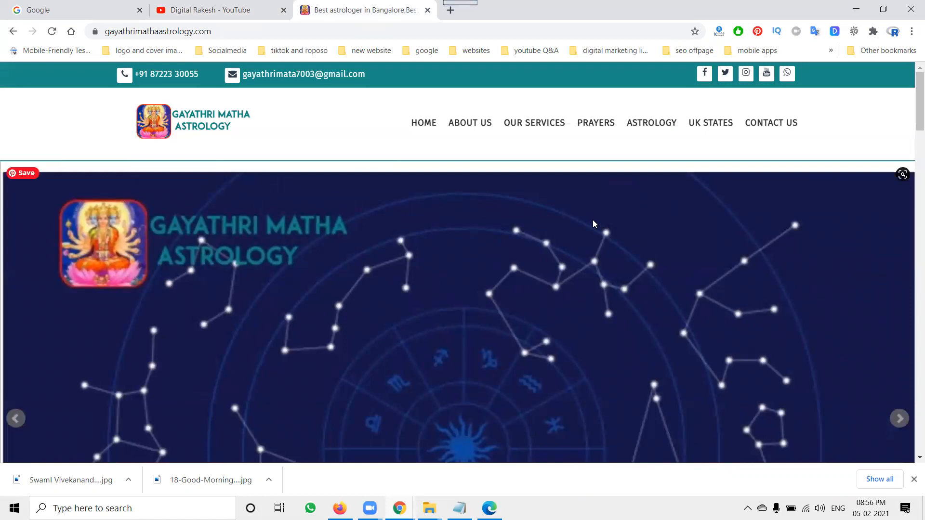
pyautogui.scroll(-1, 592, 221)
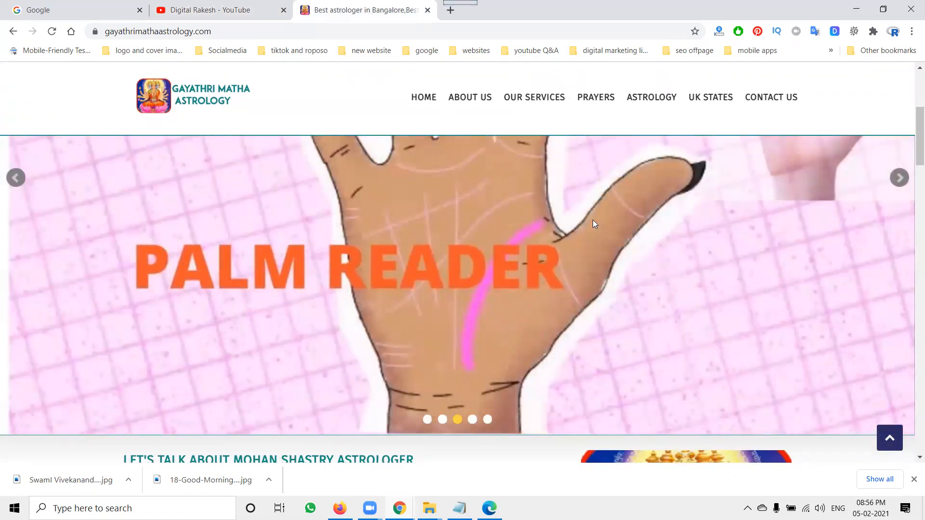
pyautogui.scroll(-5, 593, 224)
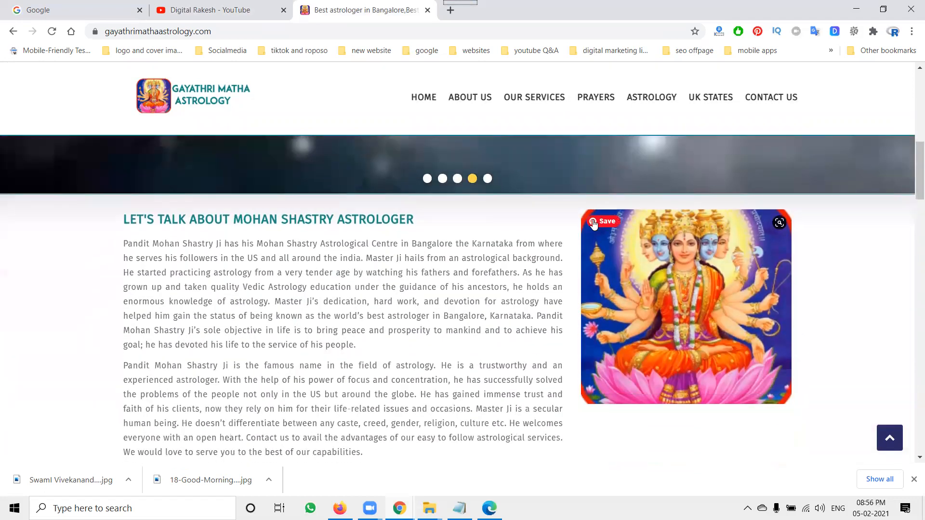
pyautogui.click(594, 222)
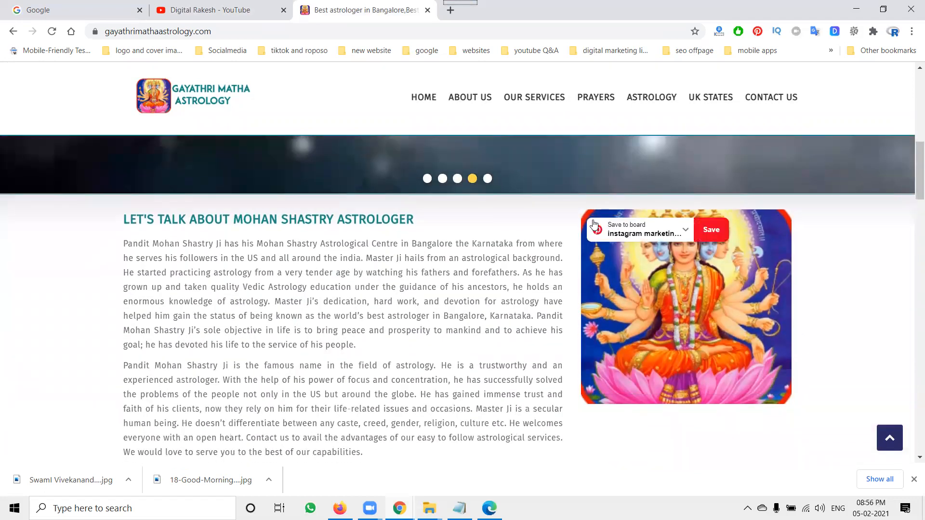
pyautogui.scroll(5, 758, 179)
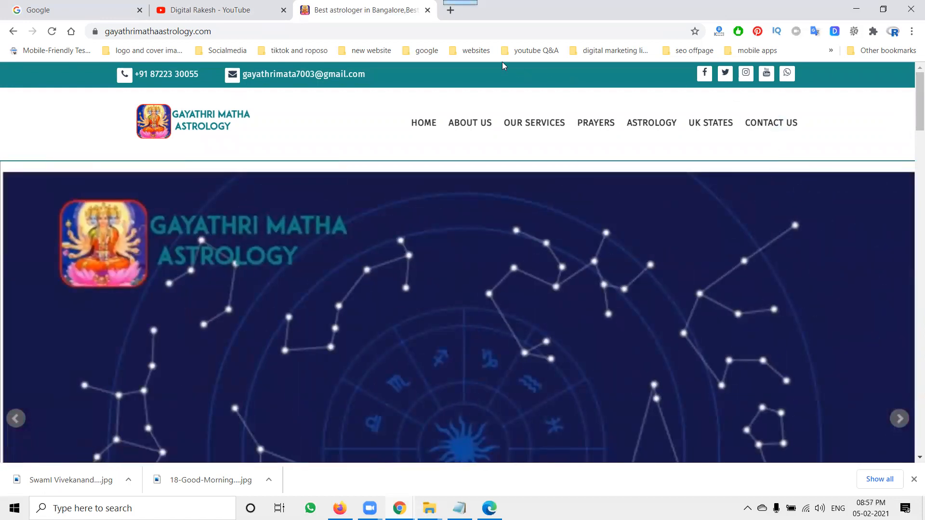
# Open getbutton.io in a new browser tab.
pyautogui.click(449, 11)
pyautogui.write('g')
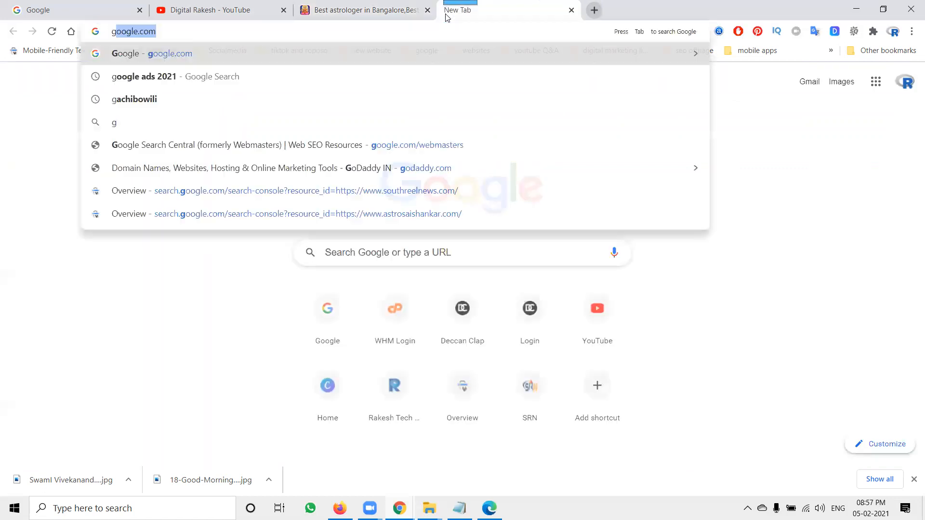
pyautogui.write('etbutton.')
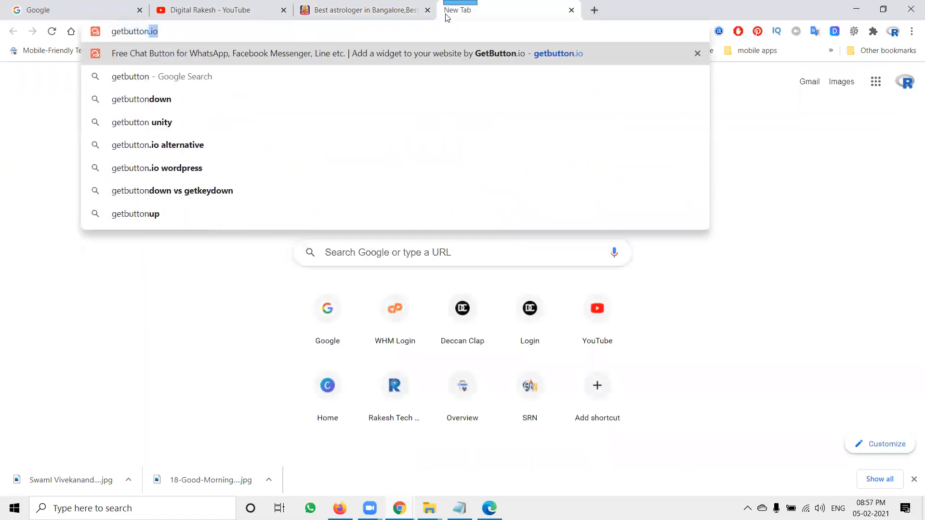
pyautogui.write('io')
pyautogui.press('Return')
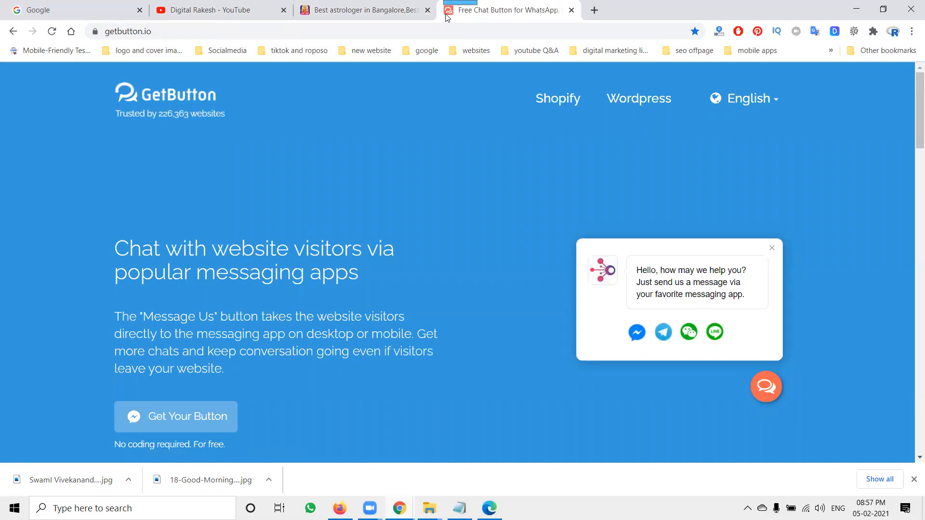
# Choose WhatsApp as the only messaging app for the free button, removing Messenger.
pyautogui.scroll(-5, 282, 194)
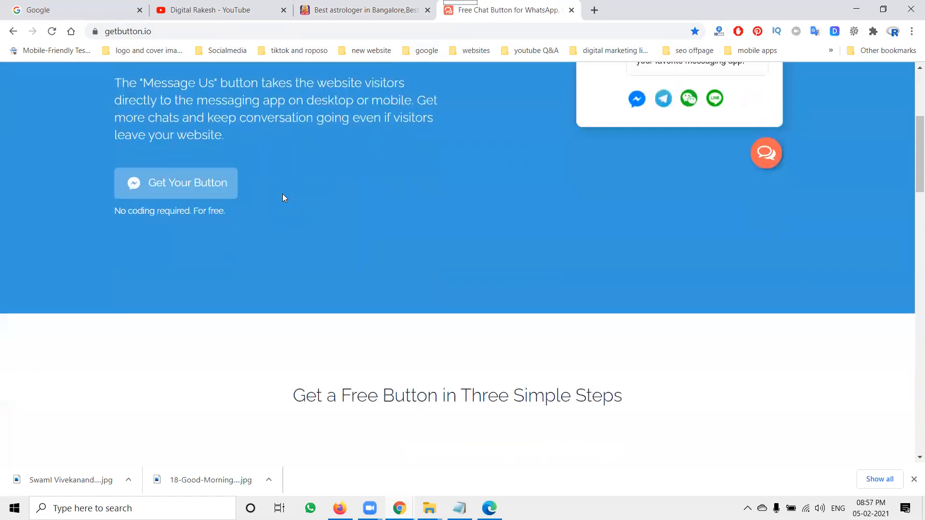
pyautogui.scroll(-4, 283, 198)
pyautogui.click(227, 258)
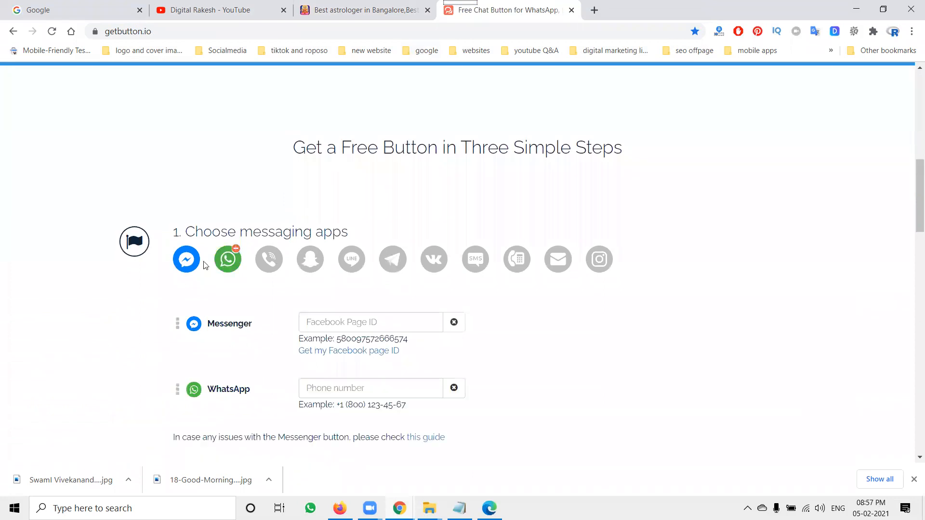
pyautogui.click(187, 260)
pyautogui.scroll(-3, 347, 241)
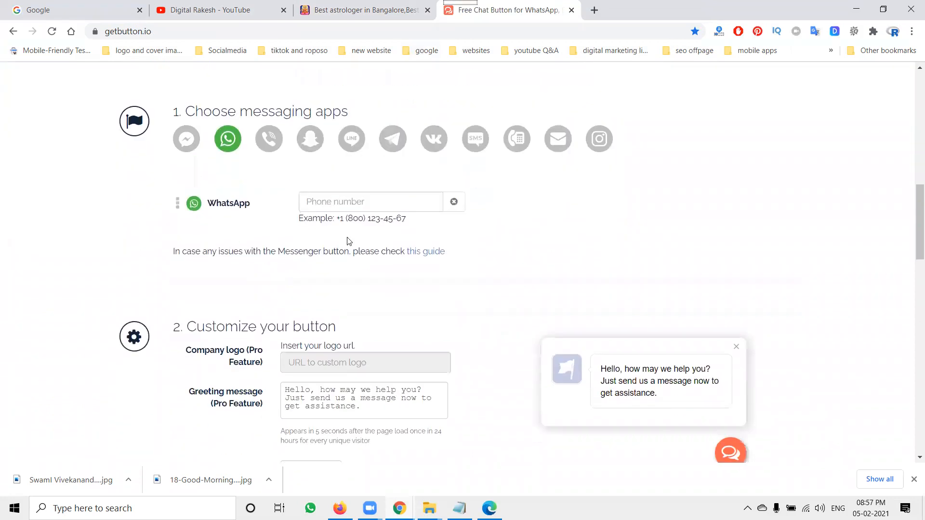
# Copy the business phone number from the Contact Us page of the Gayathri Matha Astrology site.
pyautogui.click(343, 200)
pyautogui.click(348, 9)
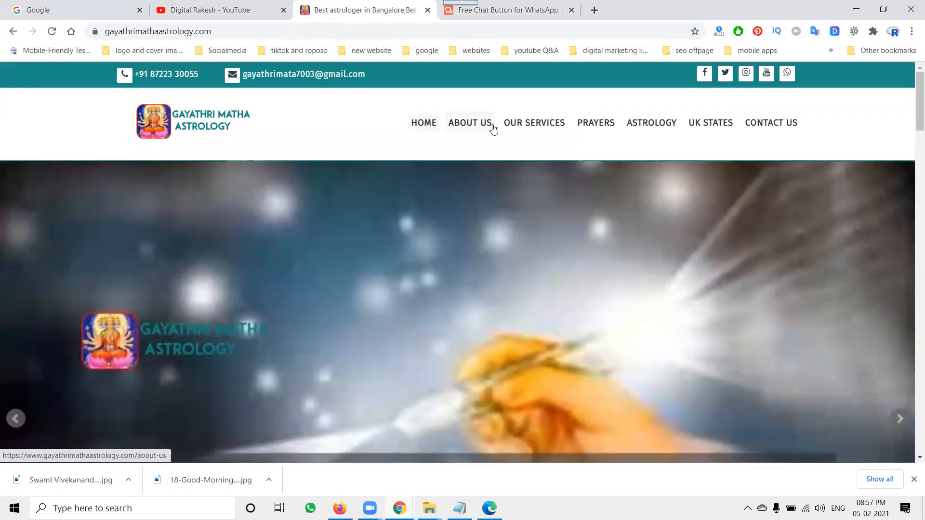
pyautogui.click(779, 124)
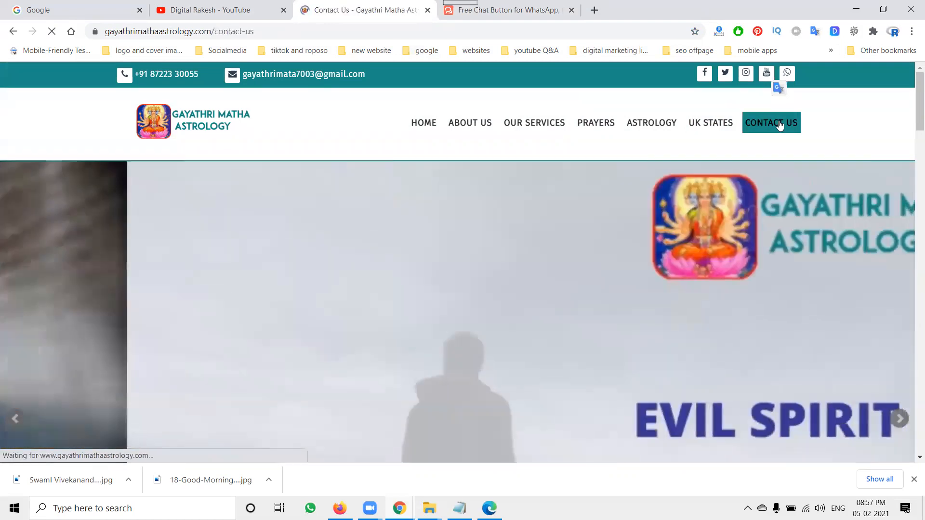
pyautogui.scroll(-3, 706, 200)
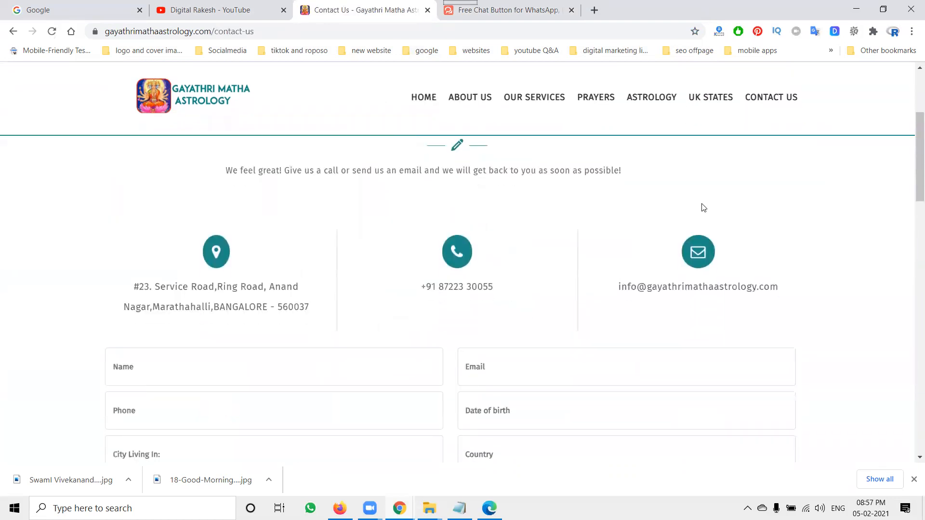
pyautogui.moveTo(495, 287); pyautogui.dragTo(421, 288)
pyautogui.hotkey('ctrl', 'c')
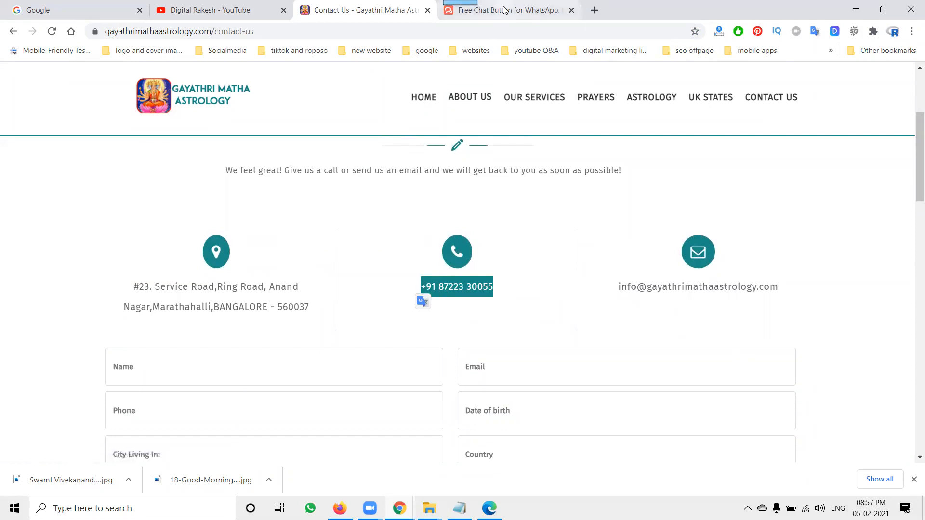
# Paste the copied phone number as the WhatsApp number on GetButton and remove its spaces.
pyautogui.click(503, 9)
pyautogui.click(329, 200)
pyautogui.hotkey('ctrl', 'v')
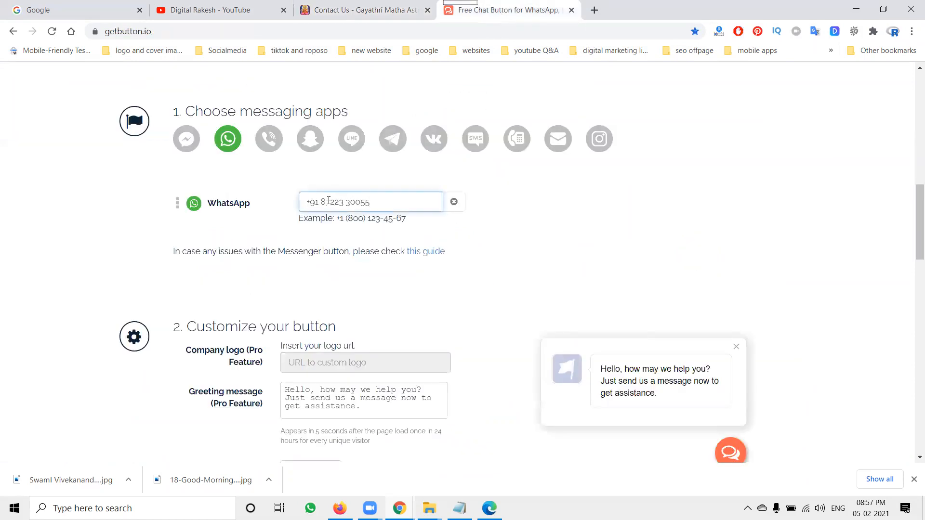
pyautogui.click(346, 203)
pyautogui.press('BackSpace')
pyautogui.click(321, 202)
pyautogui.press('BackSpace')
pyautogui.click(689, 205)
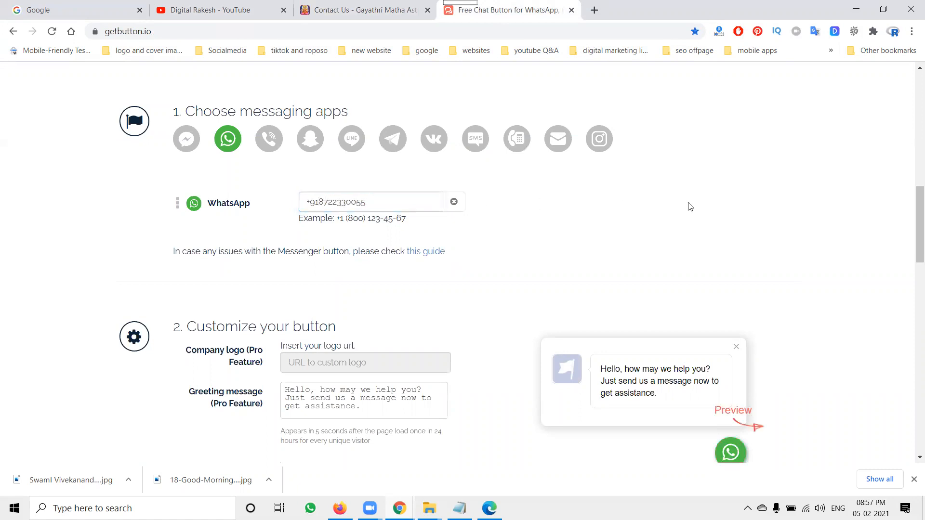
# Try the Left position for the chat button and set it back to Right.
pyautogui.scroll(-3, 689, 205)
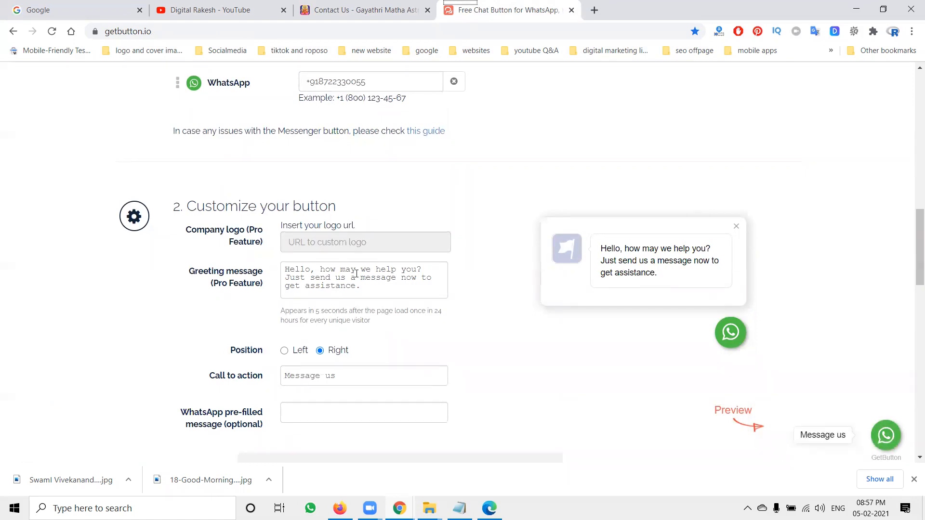
pyautogui.click(284, 351)
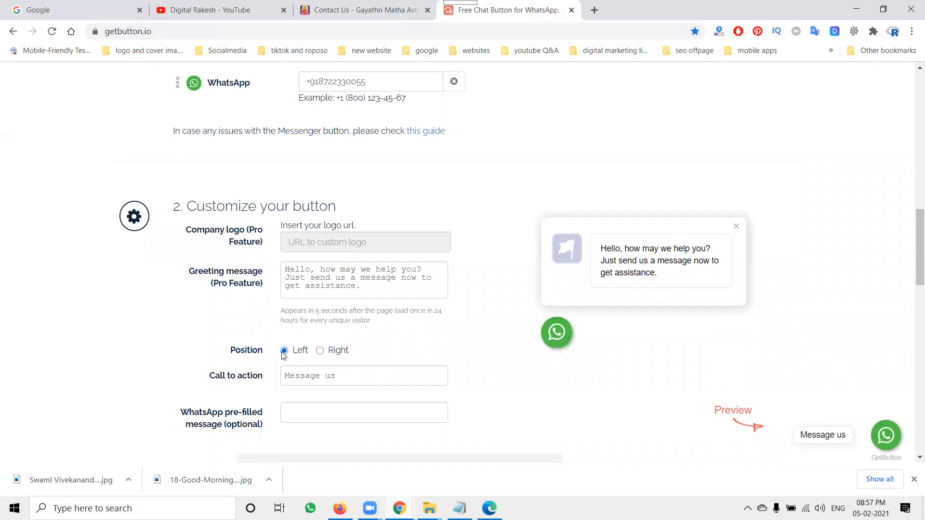
pyautogui.click(320, 351)
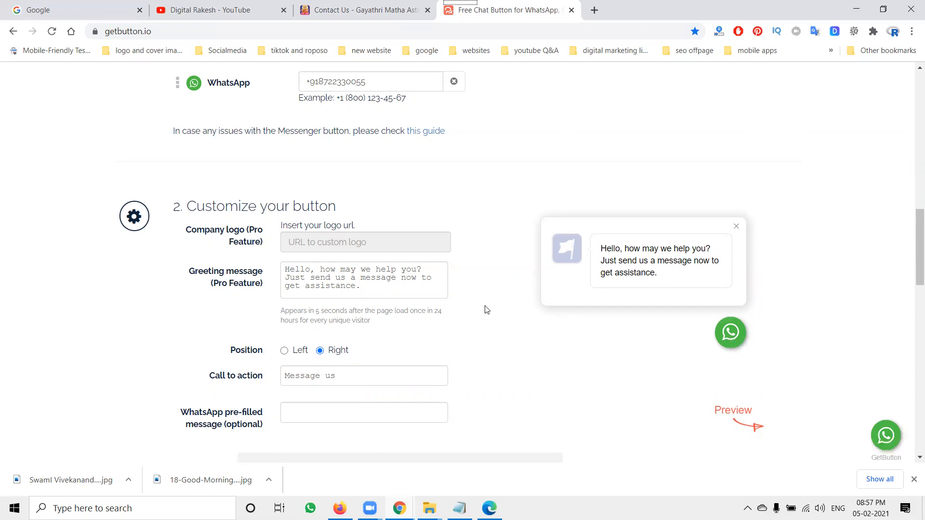
pyautogui.tripleClick(400, 272)
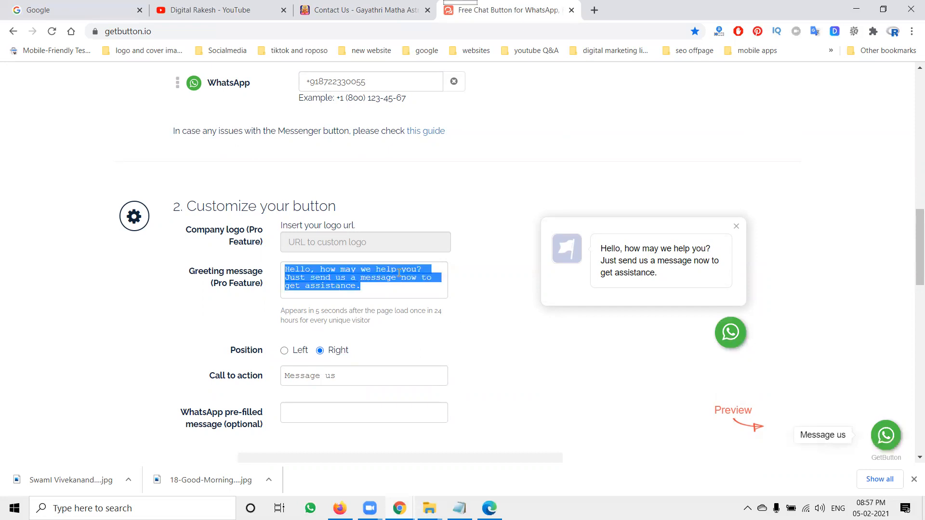
pyautogui.click(499, 302)
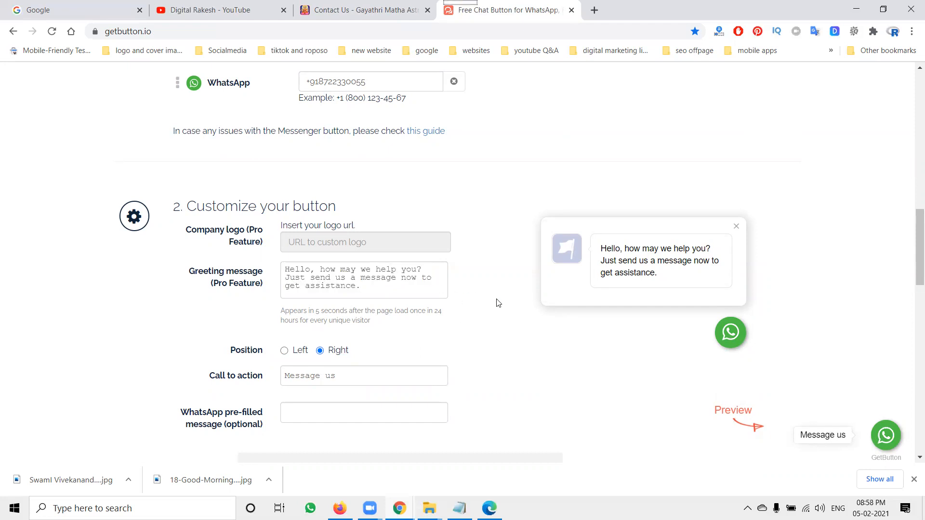
pyautogui.doubleClick(403, 277)
pyautogui.click(484, 282)
pyautogui.click(351, 377)
pyautogui.write('s')
pyautogui.press('BackSpace')
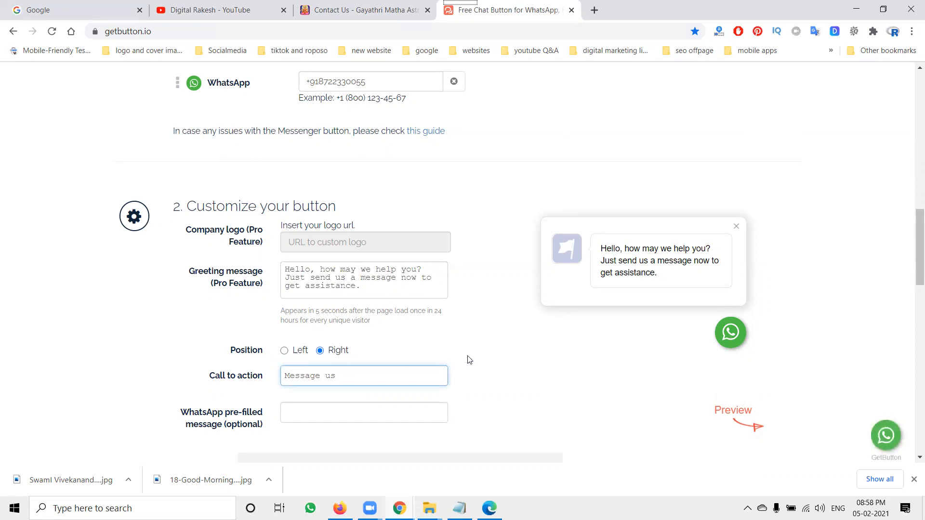
# Set the WhatsApp pre-filled message to "ddd", try out the preview chat button, and close the page it opens.
pyautogui.scroll(-3, 475, 360)
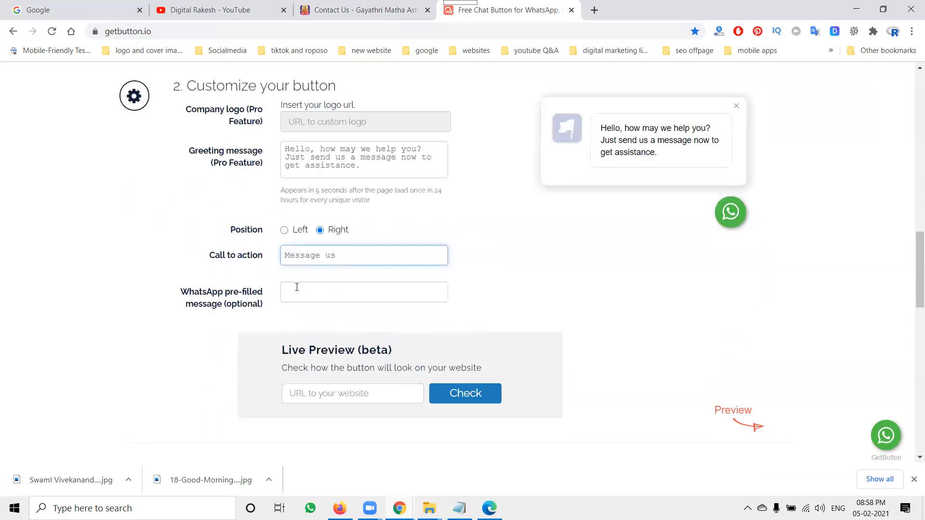
pyautogui.click(296, 292)
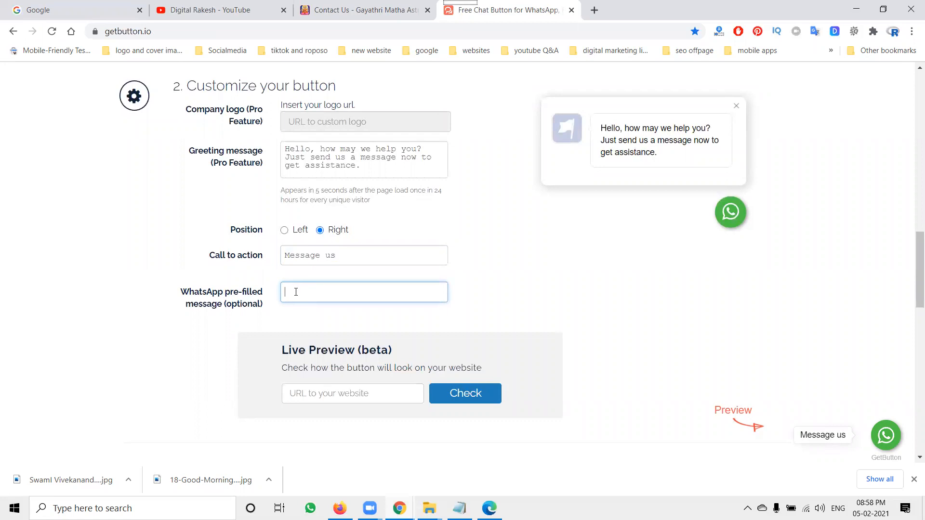
pyautogui.write('ddd')
pyautogui.click(655, 336)
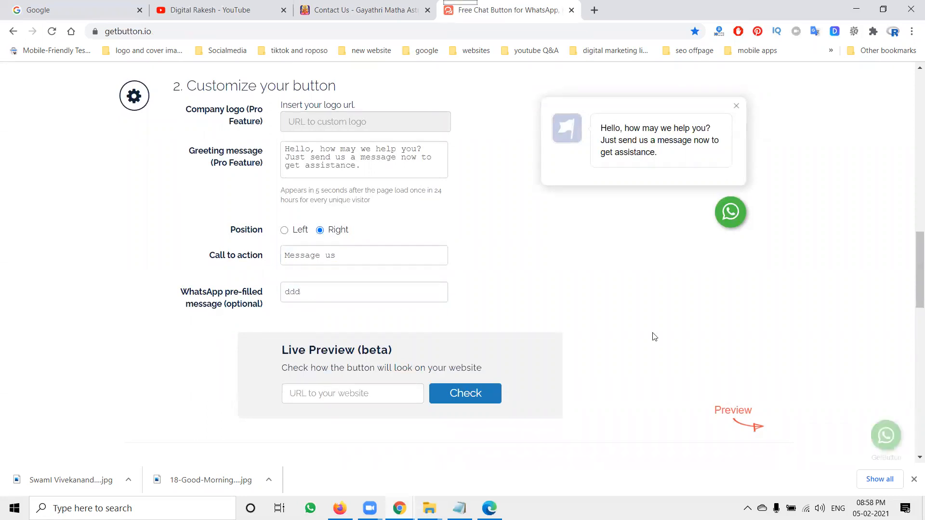
pyautogui.click(880, 439)
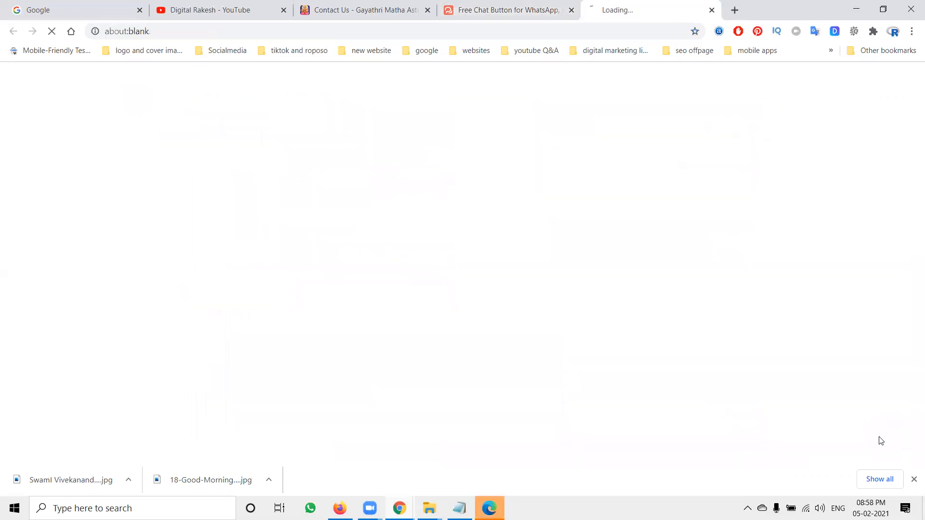
pyautogui.click(716, 10)
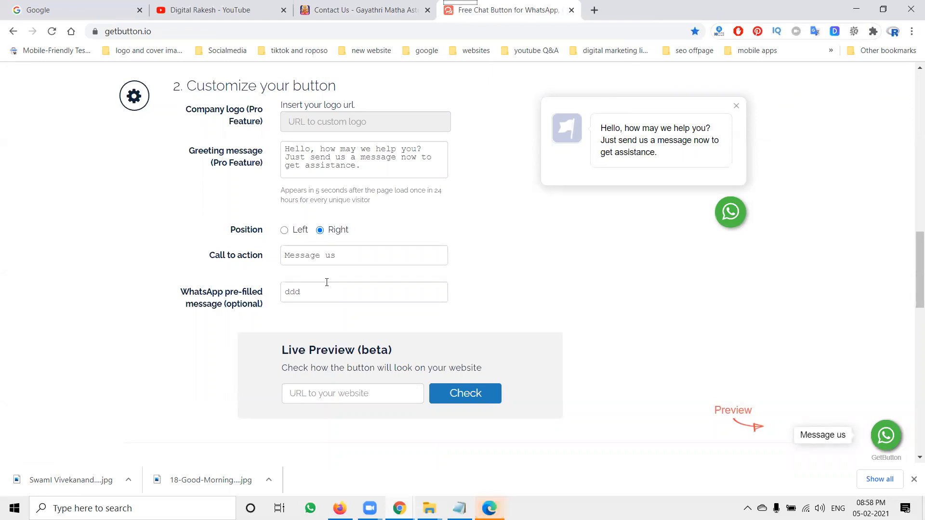
# Clear the WhatsApp pre-filled message.
pyautogui.doubleClick(326, 298)
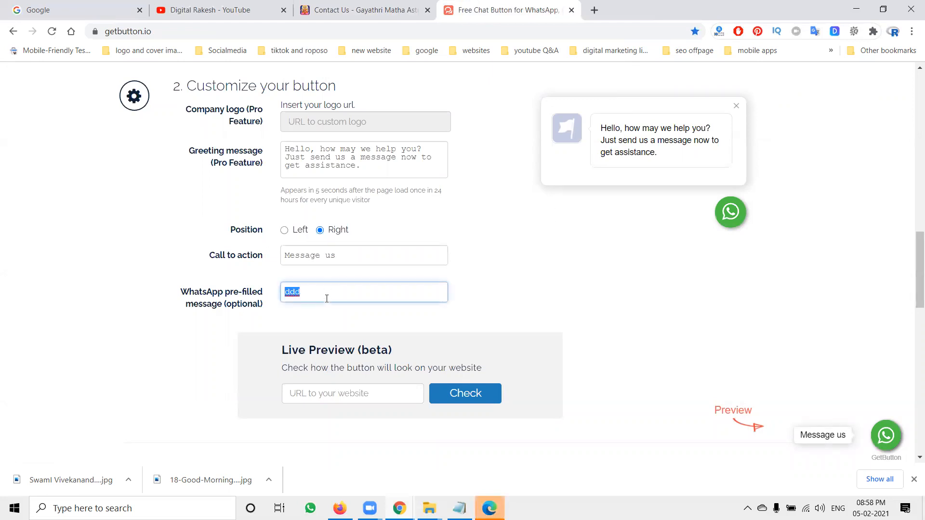
pyautogui.scroll(-5, 327, 299)
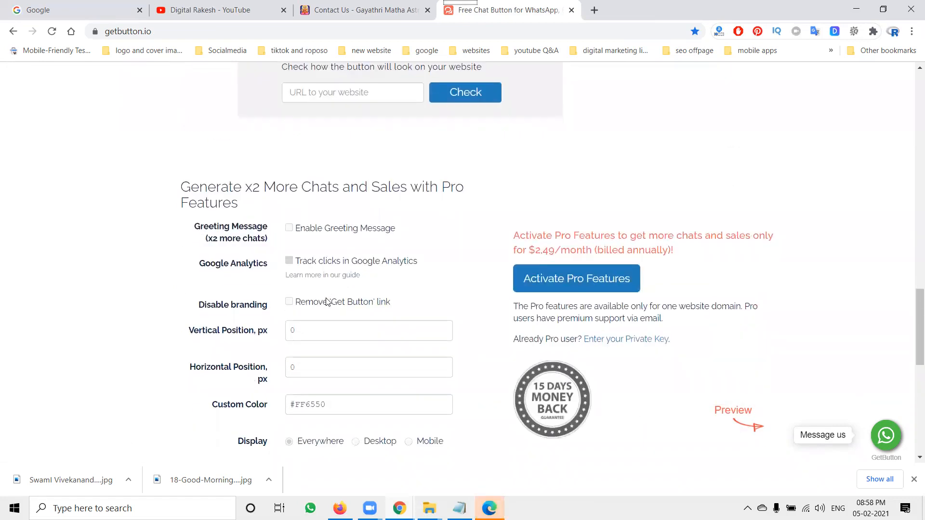
pyautogui.scroll(4, 327, 302)
pyautogui.press('BackSpace')
# Fill in the saved e-mail address under "Add the code to your website" and generate the button code.
pyautogui.scroll(-9, 327, 266)
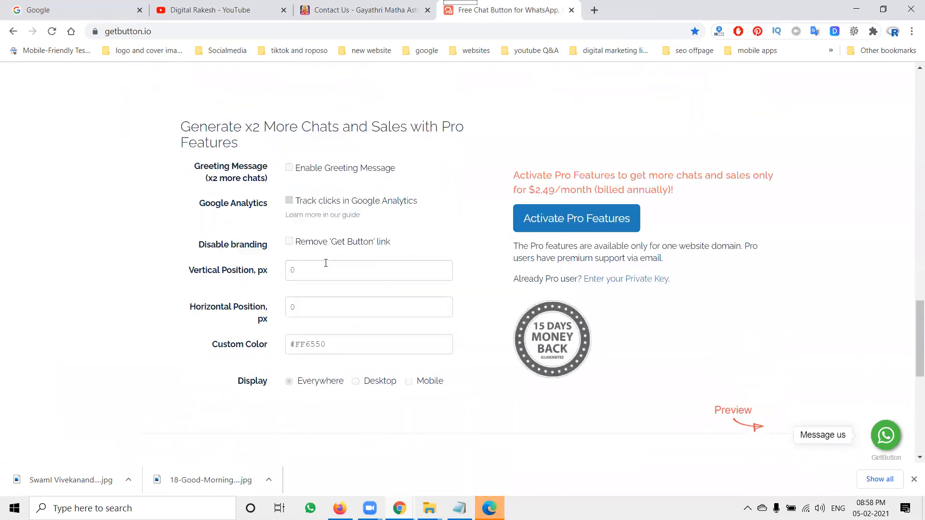
pyautogui.click(249, 220)
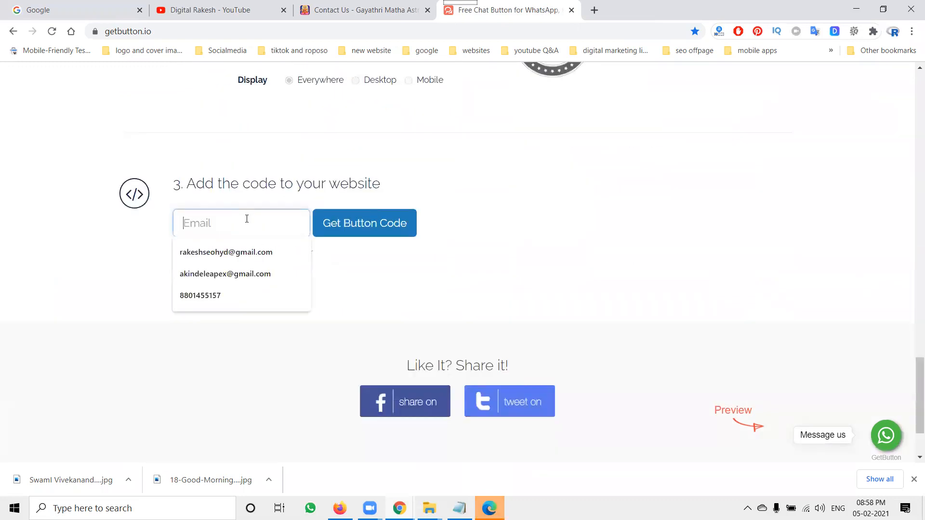
pyautogui.click(227, 252)
pyautogui.click(383, 224)
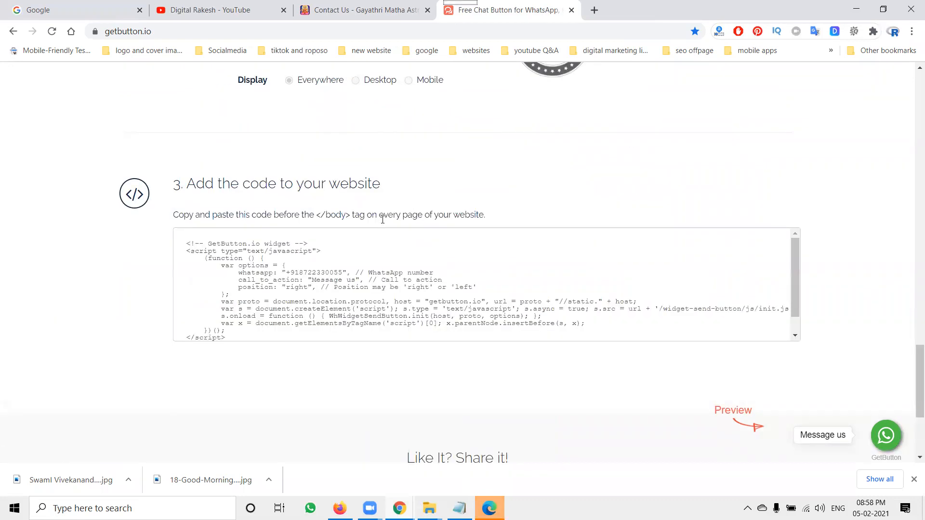
# Select the entire generated widget code and return to the Gayathri Matha Astrology contact page.
pyautogui.click(351, 295)
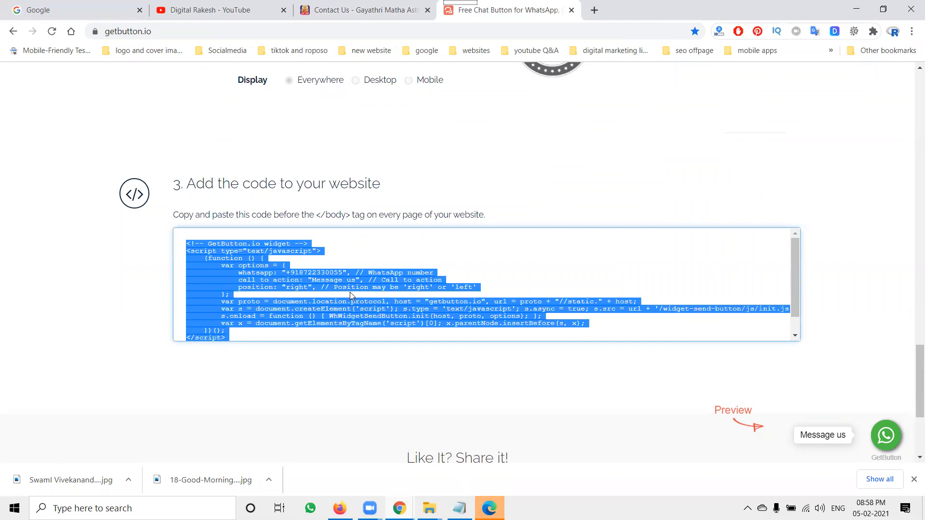
pyautogui.click(324, 7)
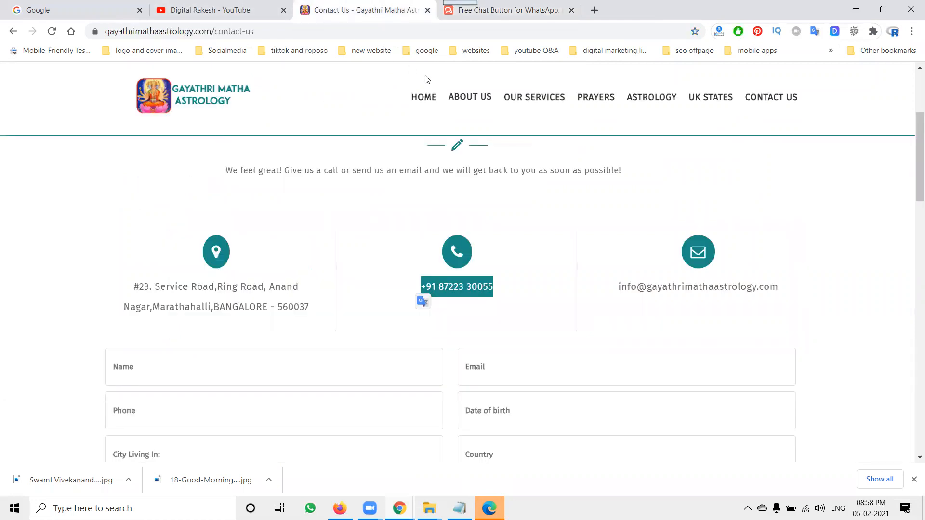
# Open the astrology website's home page and browse its cPanel File Manager to public_html/application/views/includes.
pyautogui.click(423, 97)
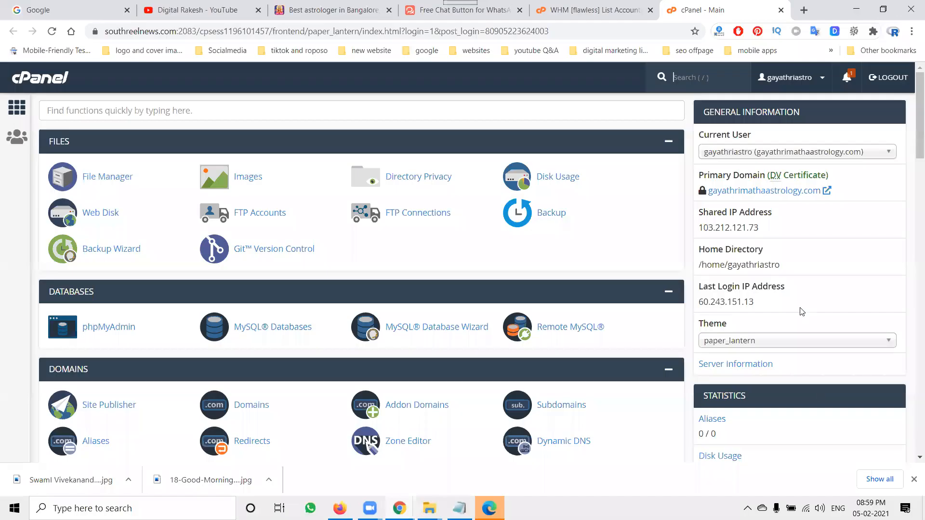
pyautogui.click(129, 179)
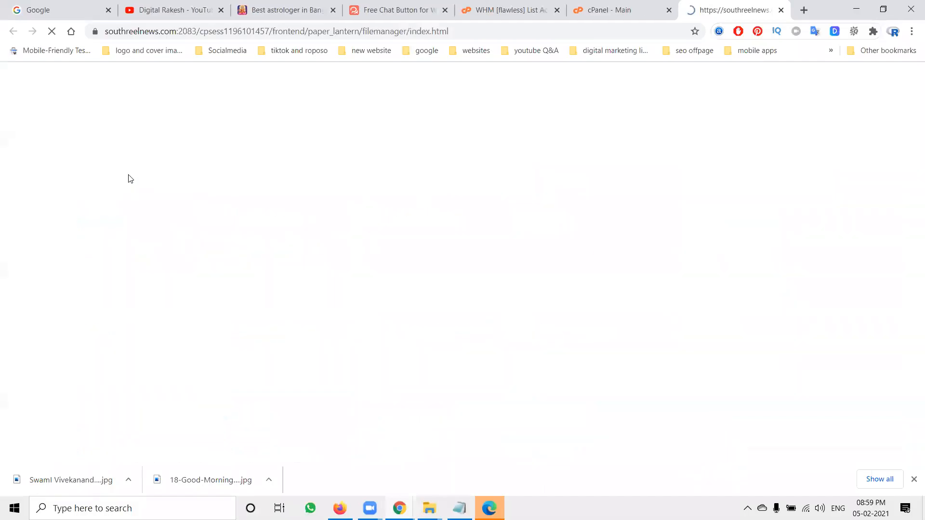
pyautogui.doubleClick(294, 233)
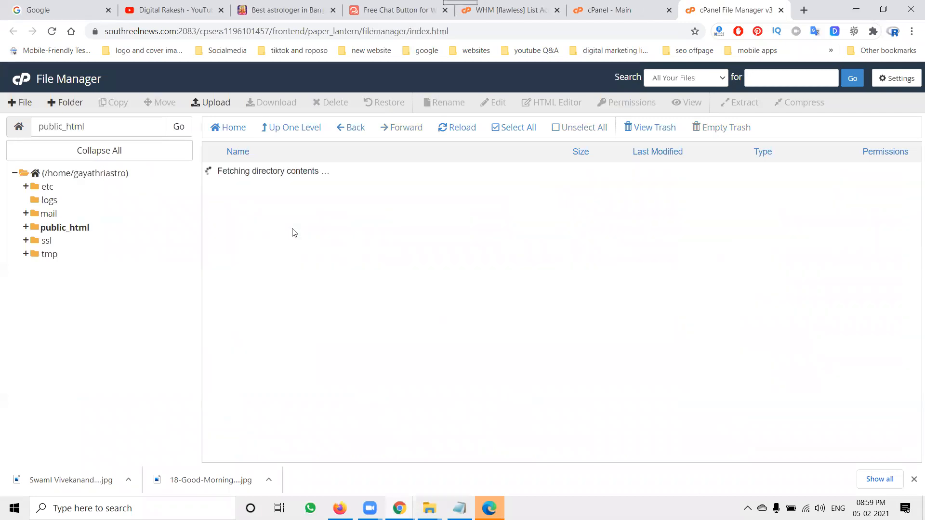
pyautogui.doubleClick(300, 191)
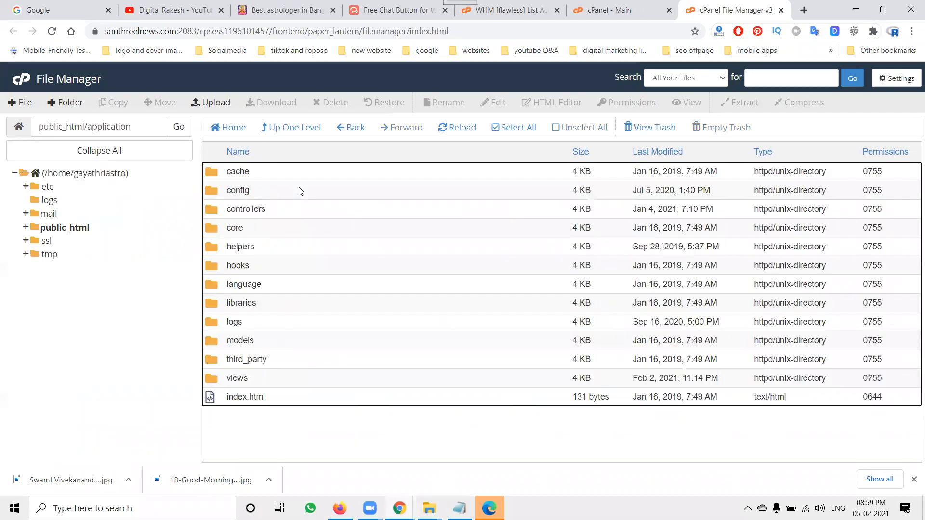
pyautogui.doubleClick(273, 381)
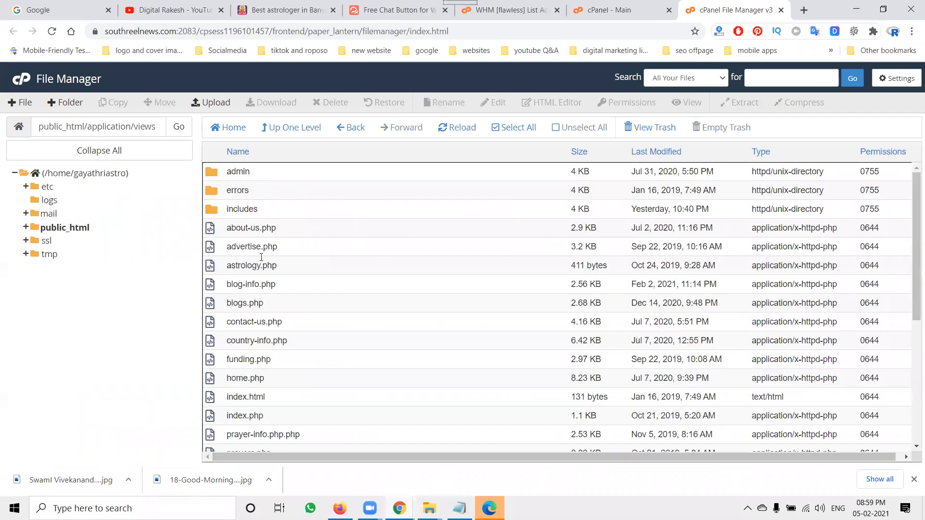
pyautogui.doubleClick(270, 211)
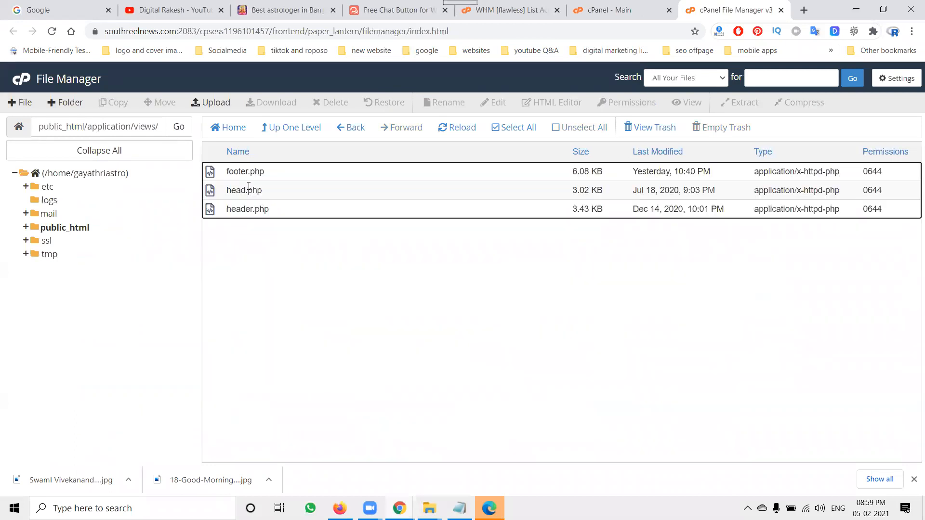
# Open footer.php from the includes folder for editing.
pyautogui.rightClick(240, 174)
pyautogui.click(260, 218)
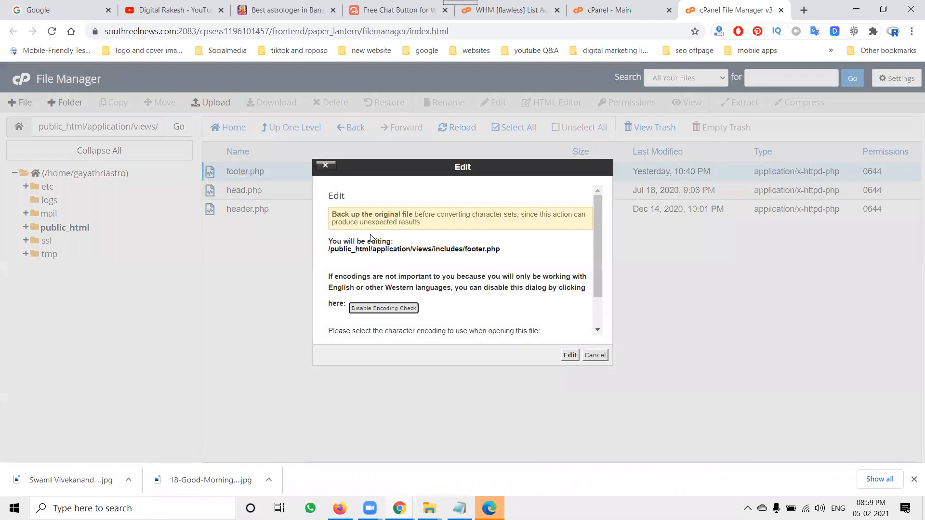
pyautogui.click(570, 355)
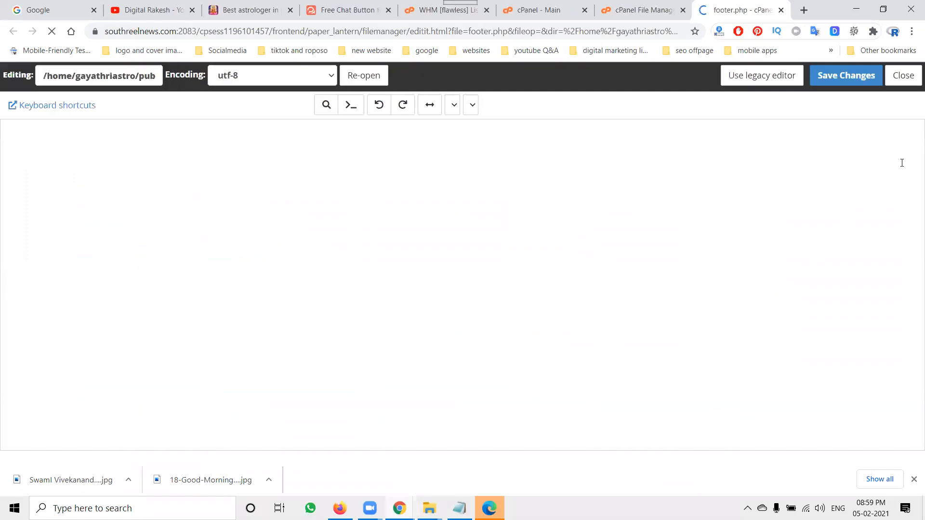
# Paste the copied GetButton.io widget code at the end of footer.php, below the last closing div, and save the file.
pyautogui.moveTo(919, 157); pyautogui.dragTo(918, 414)
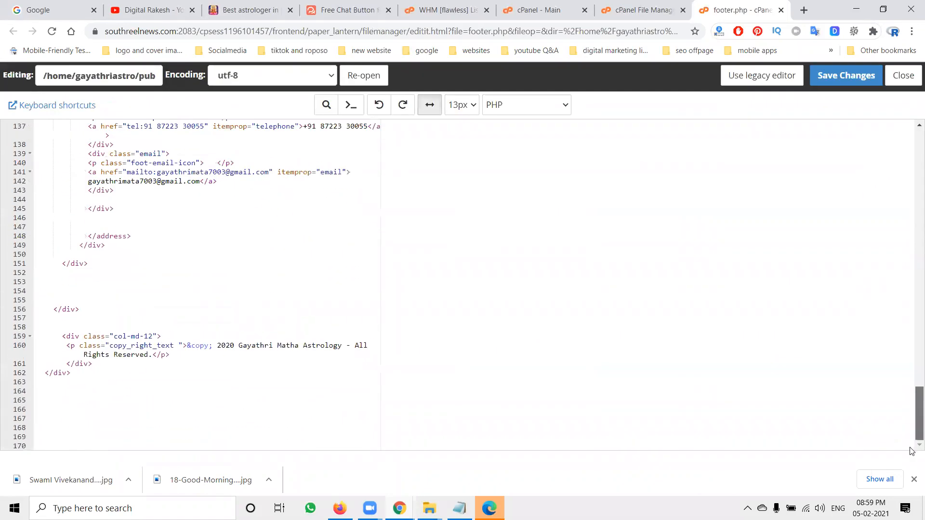
pyautogui.click(143, 416)
pyautogui.hotkey('ctrl', 'v')
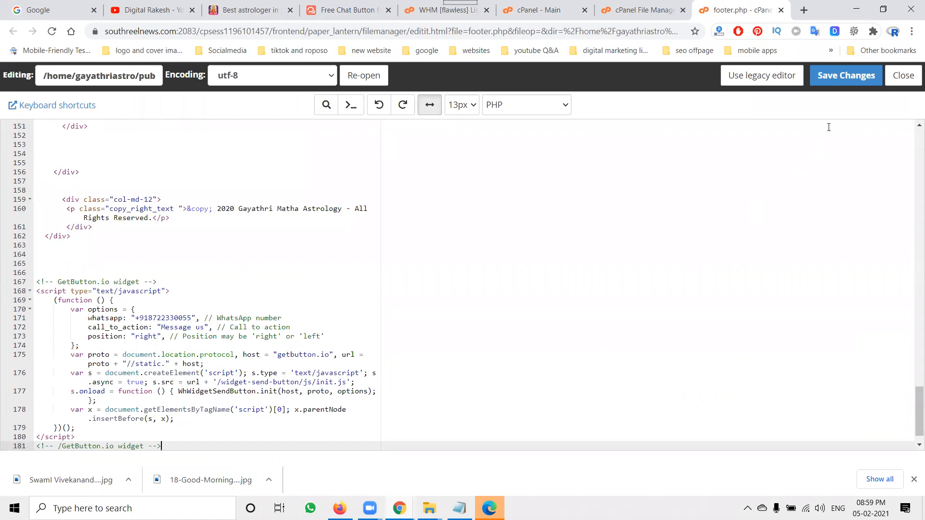
pyautogui.click(844, 76)
# Reload the Gayathri Matha Astrology home page, try its WhatsApp chat button, and close the page it opens.
pyautogui.click(235, 4)
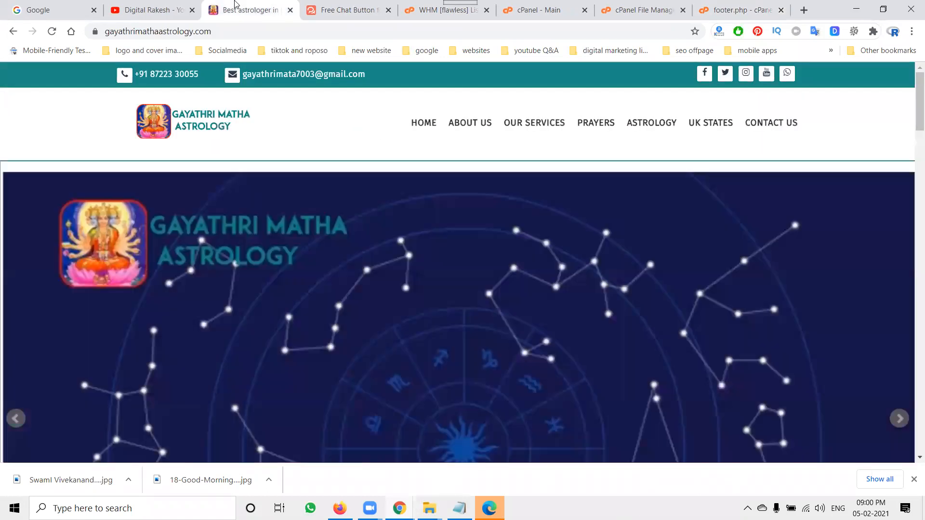
pyautogui.press('F5')
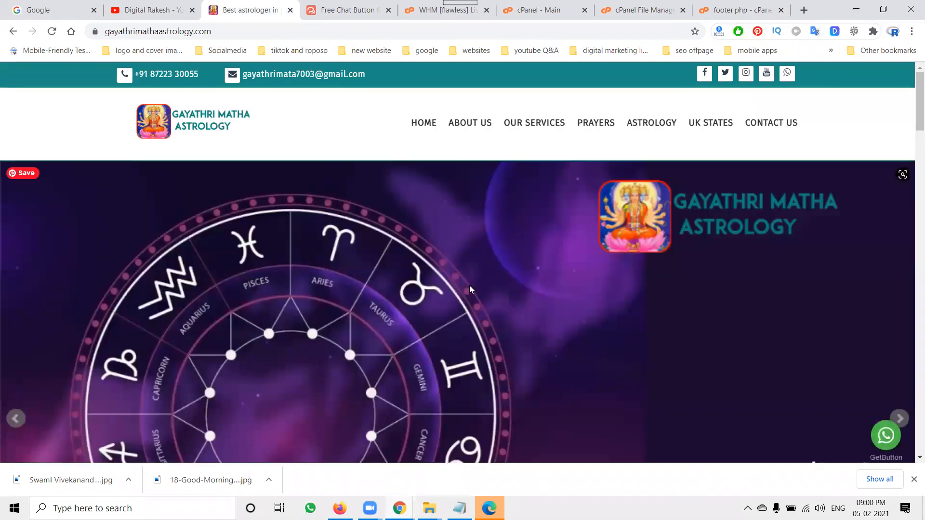
pyautogui.click(887, 436)
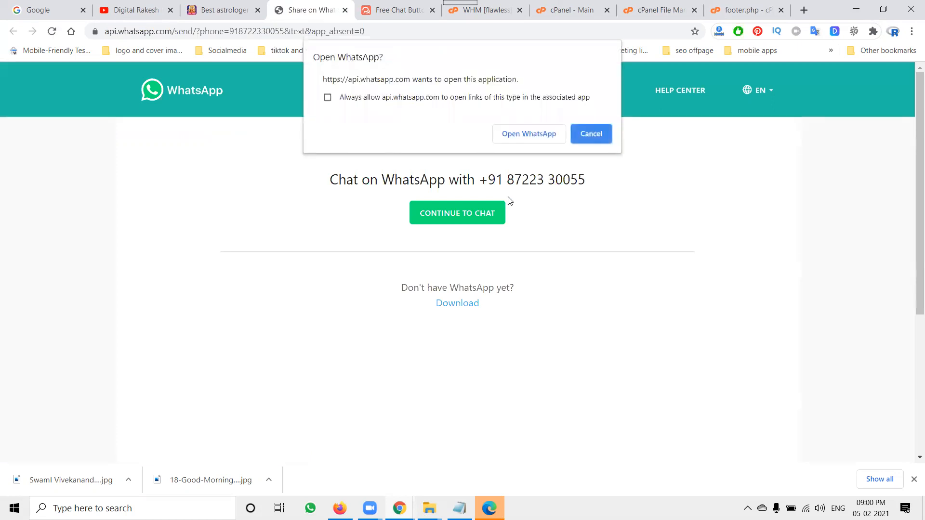
pyautogui.click(345, 11)
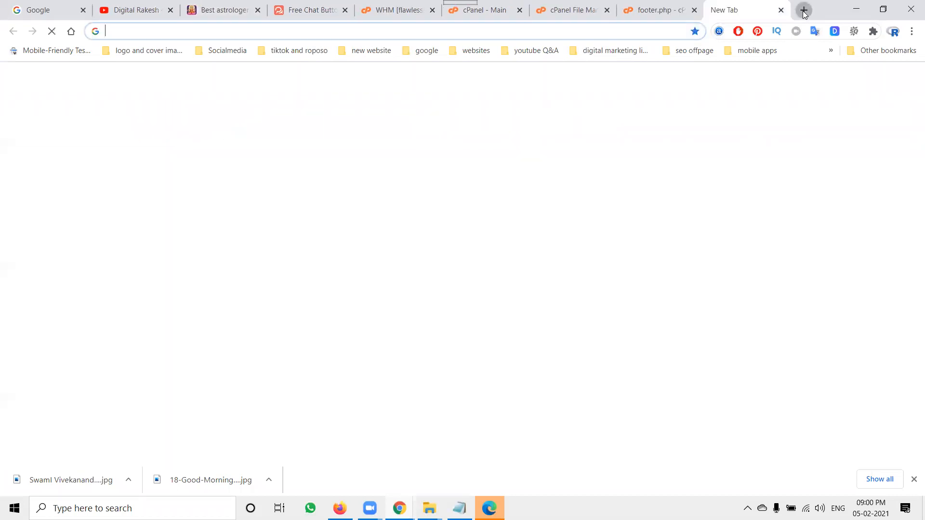
# Open rakeshtechsolutions.com in a new tab to look at its on-page contact buttons.
pyautogui.click(804, 11)
pyautogui.write('ra')
pyautogui.press('Return')
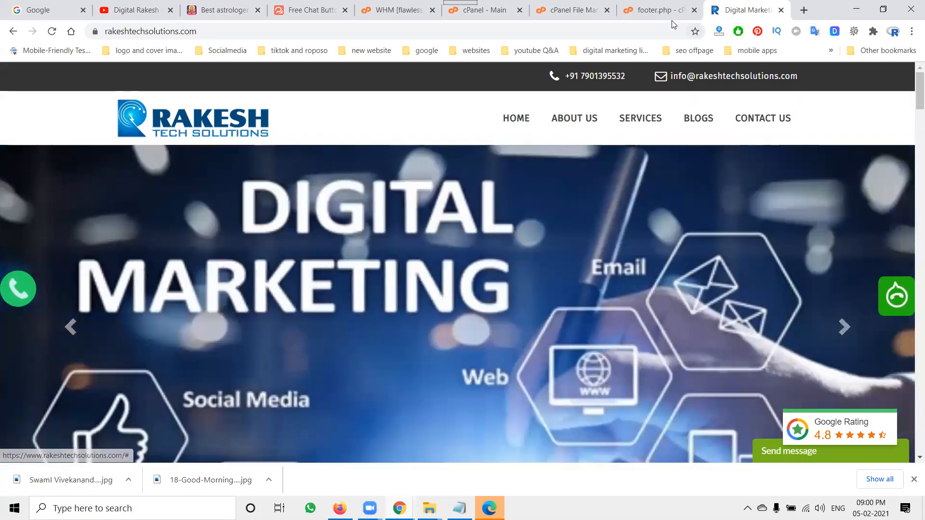
# Delete the whole GetButton.io widget block from footer.php, save the file, and close the GetButton.io page.
pyautogui.click(659, 15)
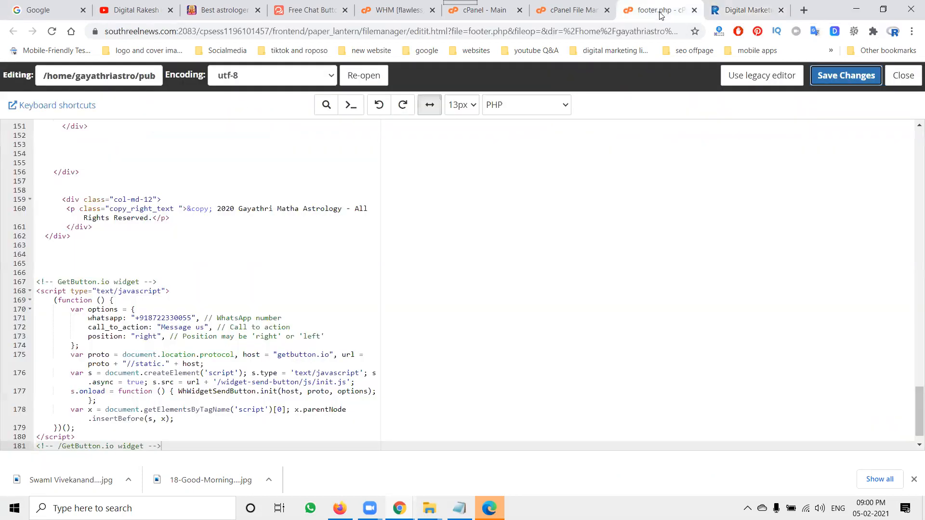
pyautogui.moveTo(184, 446); pyautogui.dragTo(34, 283)
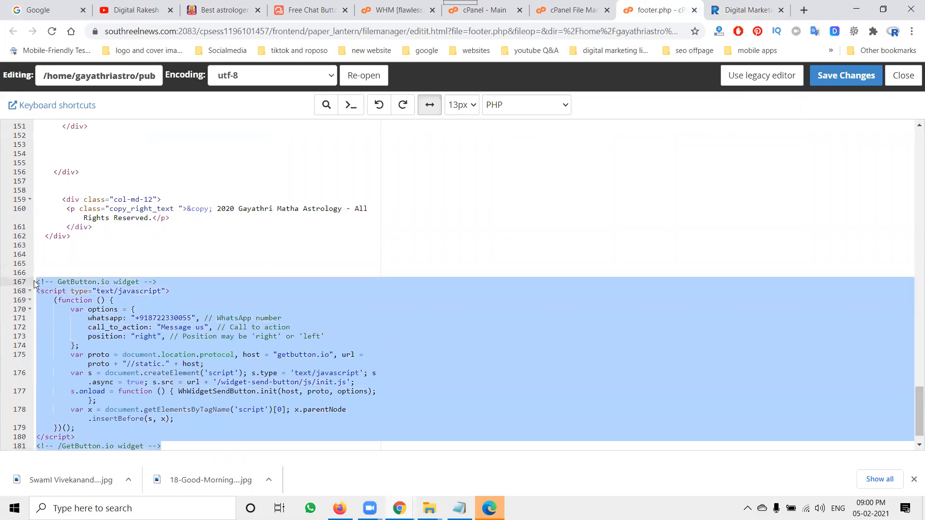
pyautogui.press('BackSpace')
pyautogui.click(830, 76)
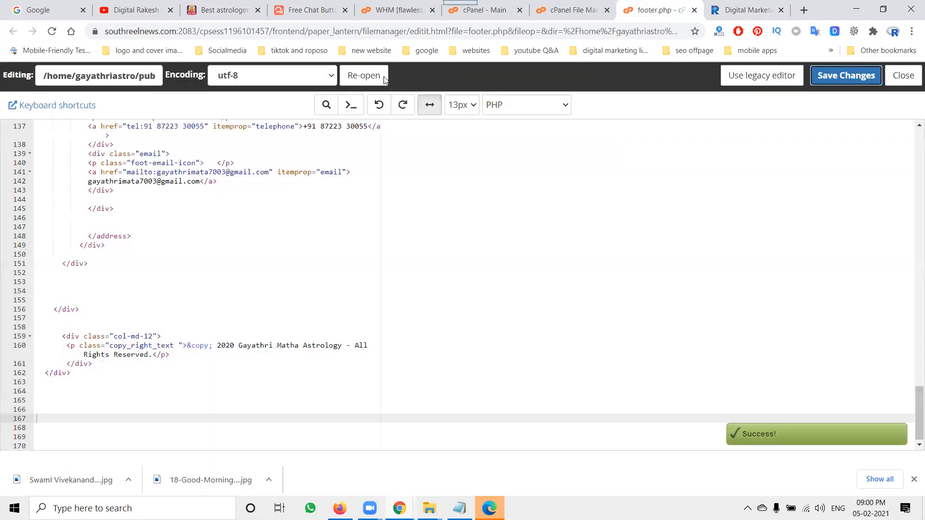
pyautogui.click(321, 5)
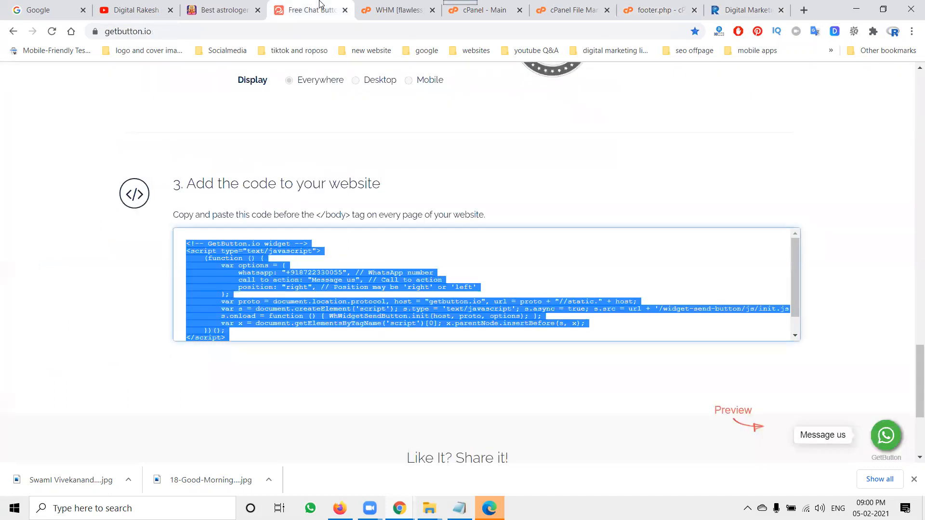
pyautogui.click(345, 9)
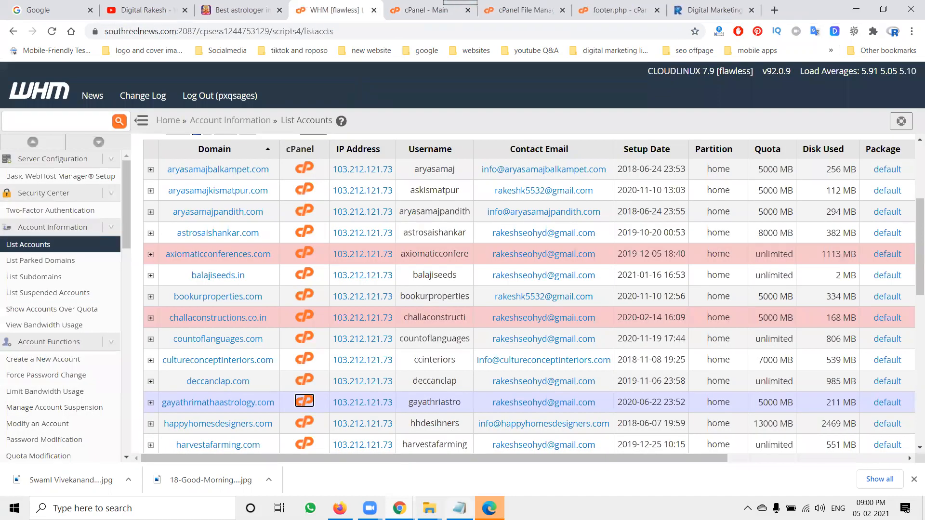
# Switch to the WhatsApp chat code PDF in Microsoft Edge and copy the .whatsapp and .whatsapp h5 CSS rules.
pyautogui.click(490, 509)
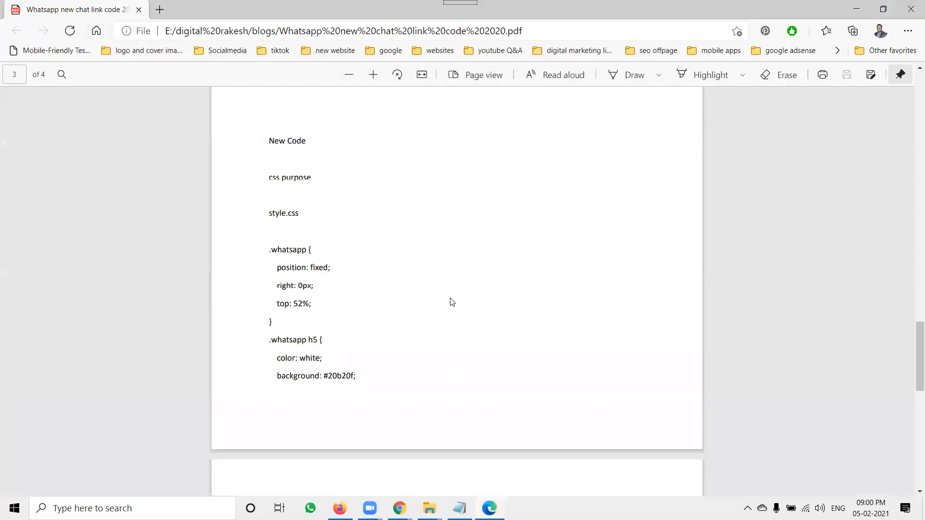
pyautogui.scroll(-3, 424, 256)
pyautogui.scroll(1, 419, 250)
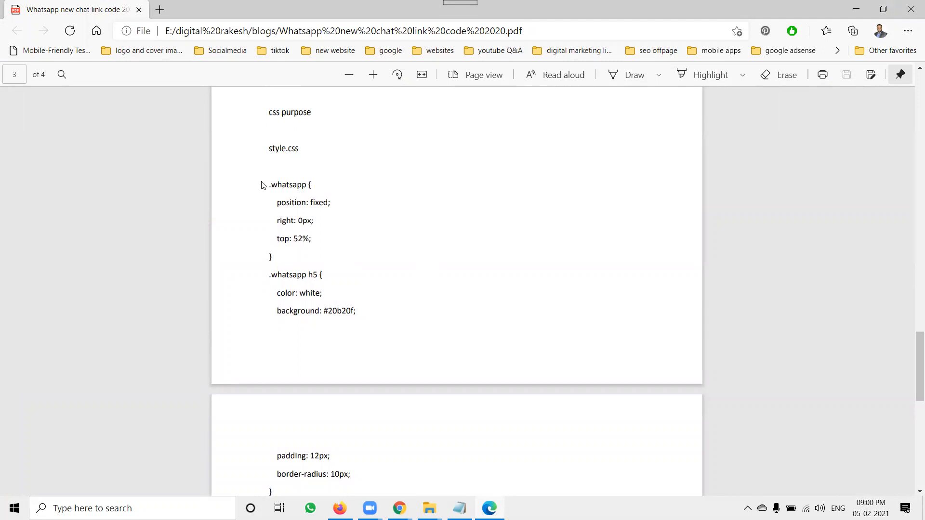
pyautogui.scroll(-1, 339, 280)
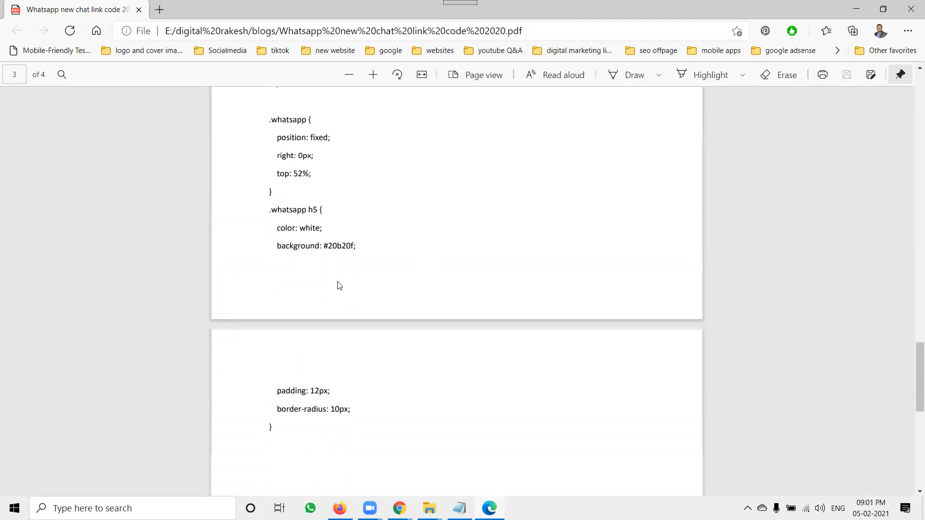
pyautogui.scroll(-1, 290, 424)
pyautogui.scroll(1, 290, 410)
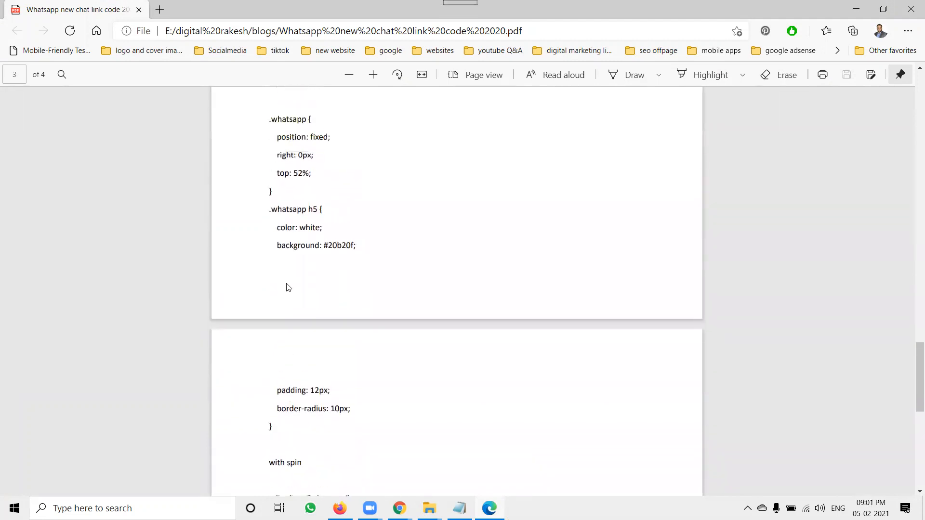
pyautogui.moveTo(270, 119); pyautogui.dragTo(275, 429)
pyautogui.hotkey('ctrl', 'c')
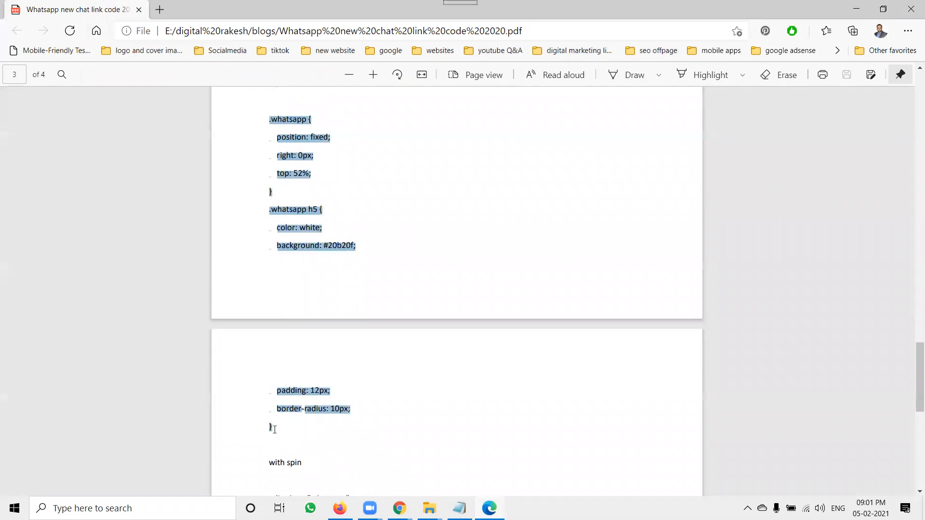
# Return to Chrome and reopen the website's File Manager from the cPanel main page.
pyautogui.click(856, 9)
pyautogui.click(743, 13)
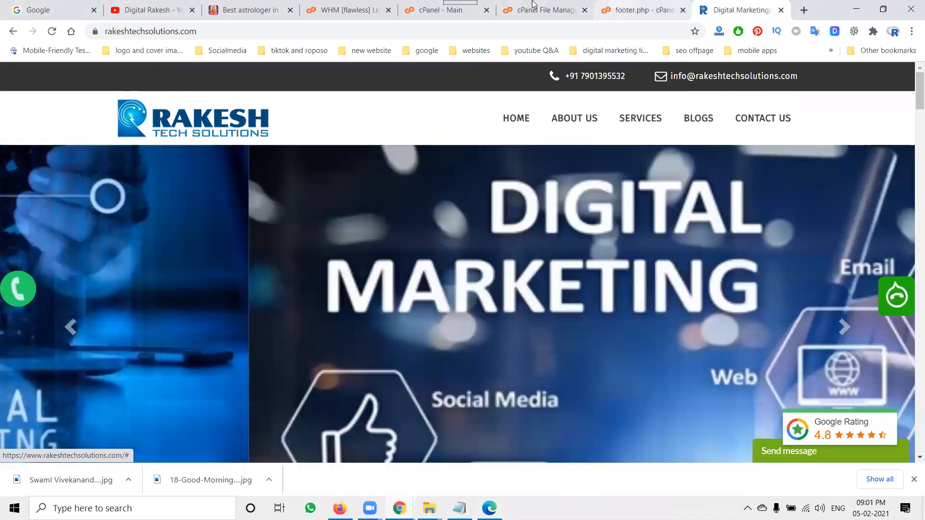
pyautogui.click(535, 9)
pyautogui.click(319, 132)
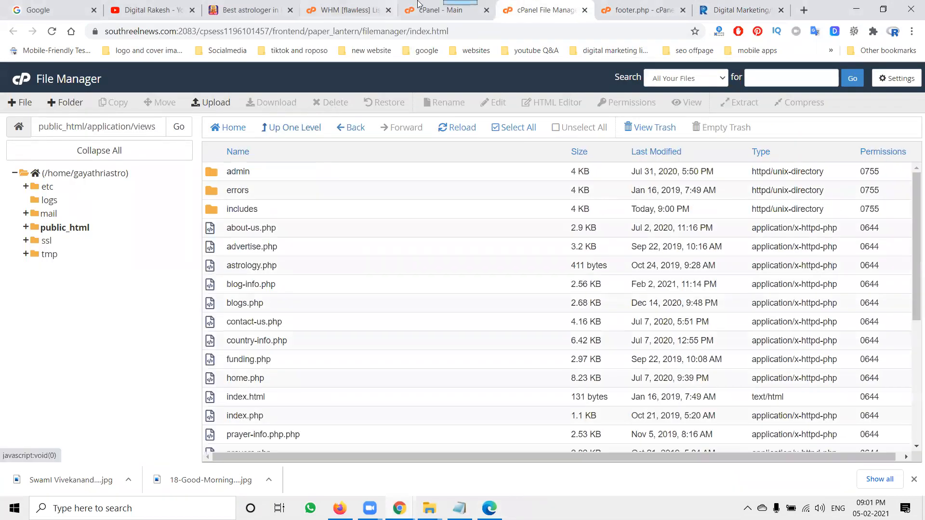
pyautogui.hotkey('ctrl', 'shift', 'Tab')
pyautogui.click(104, 177)
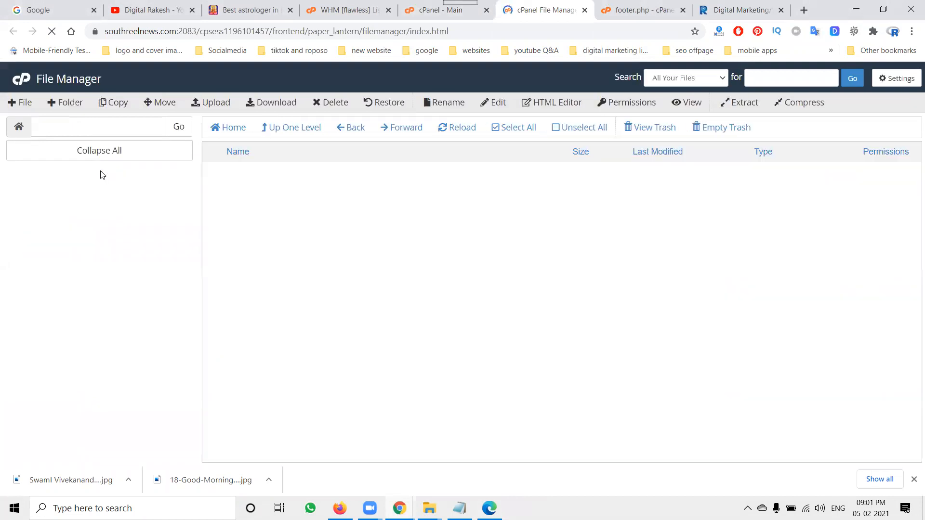
# Browse to public_html/assets/css and open style.css for editing.
pyautogui.doubleClick(299, 230)
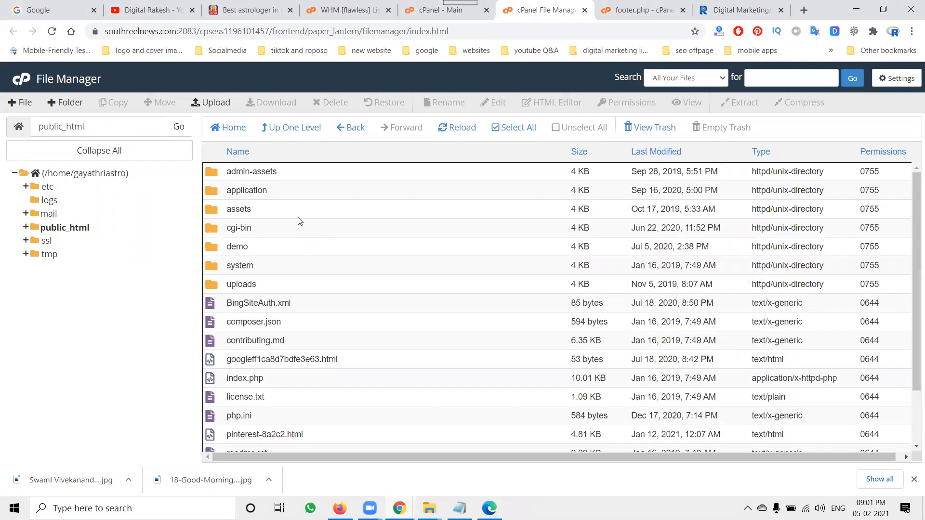
pyautogui.doubleClick(287, 208)
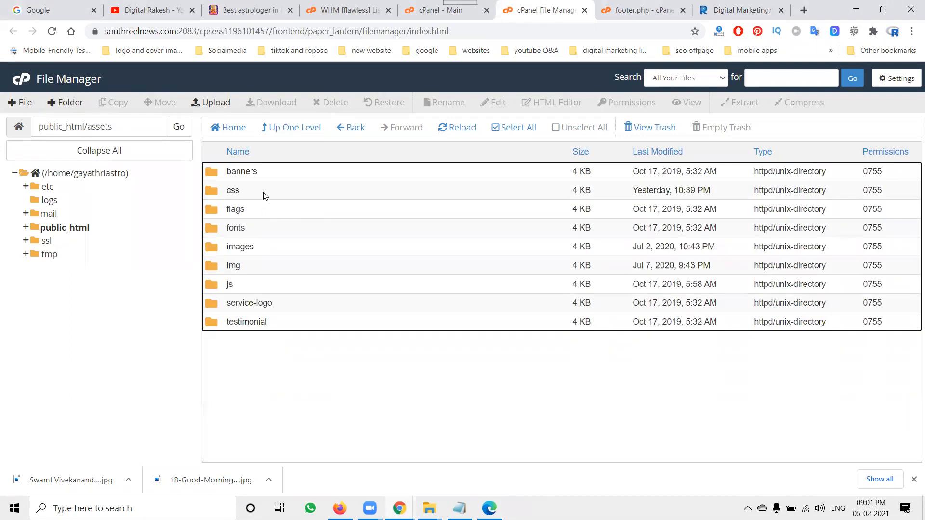
pyautogui.doubleClick(233, 191)
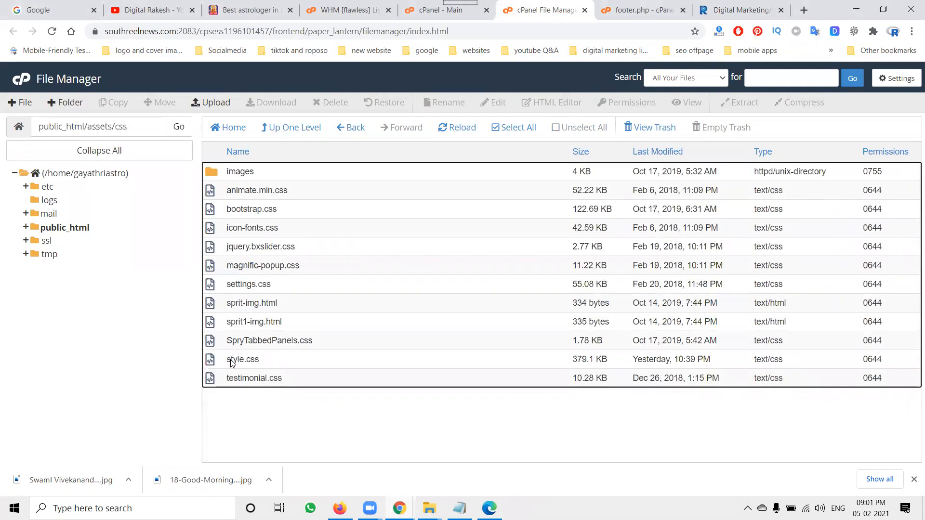
pyautogui.rightClick(232, 364)
pyautogui.click(252, 343)
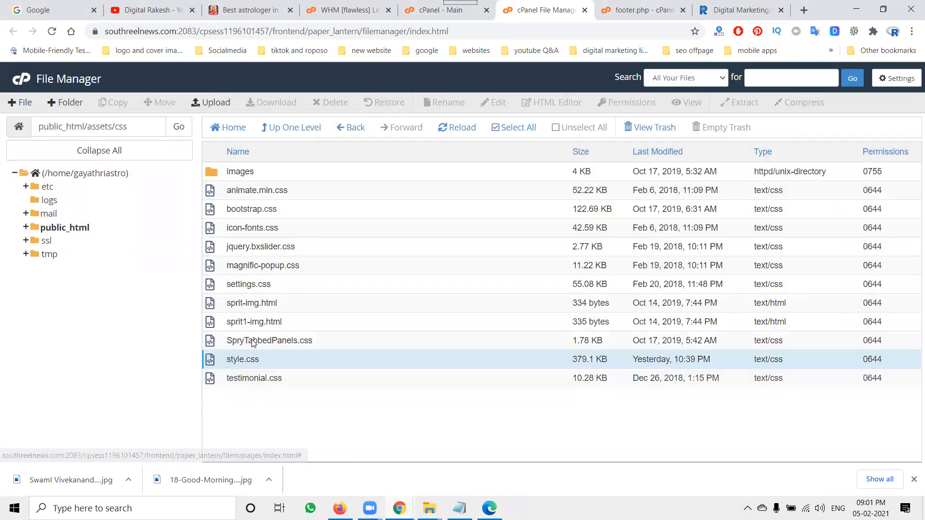
pyautogui.click(571, 358)
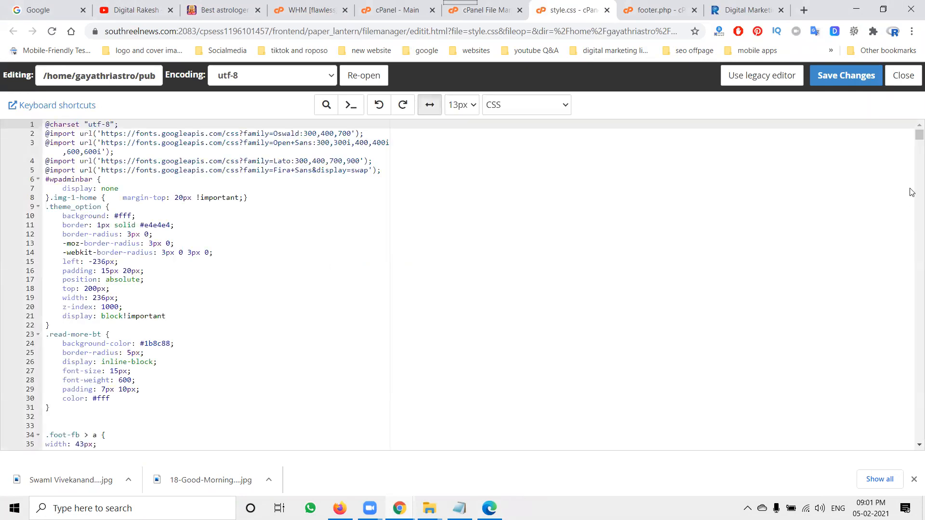
# Paste the copied .whatsapp and .whatsapp h5 rules at the end of style.css, below the .bx-wrapper img rule.
pyautogui.moveTo(916, 137); pyautogui.dragTo(912, 445)
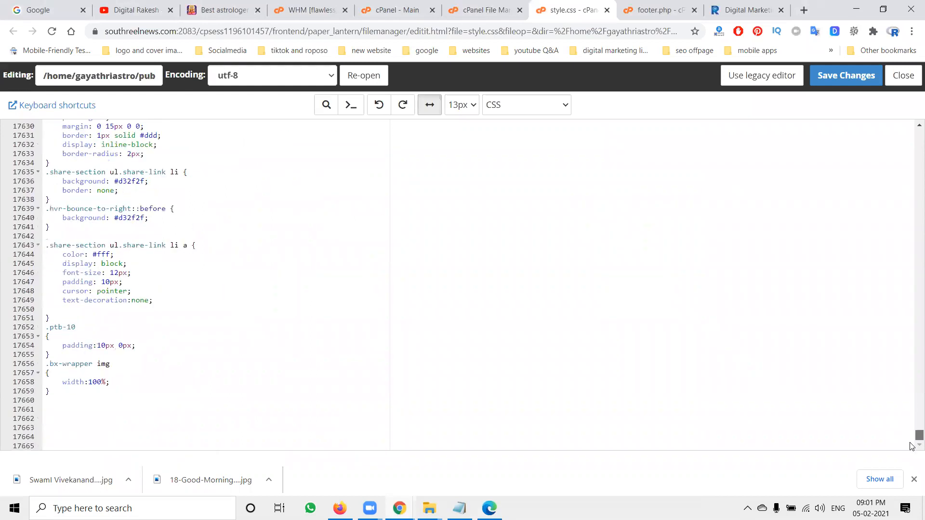
pyautogui.click(118, 422)
pyautogui.hotkey('ctrl', 'v')
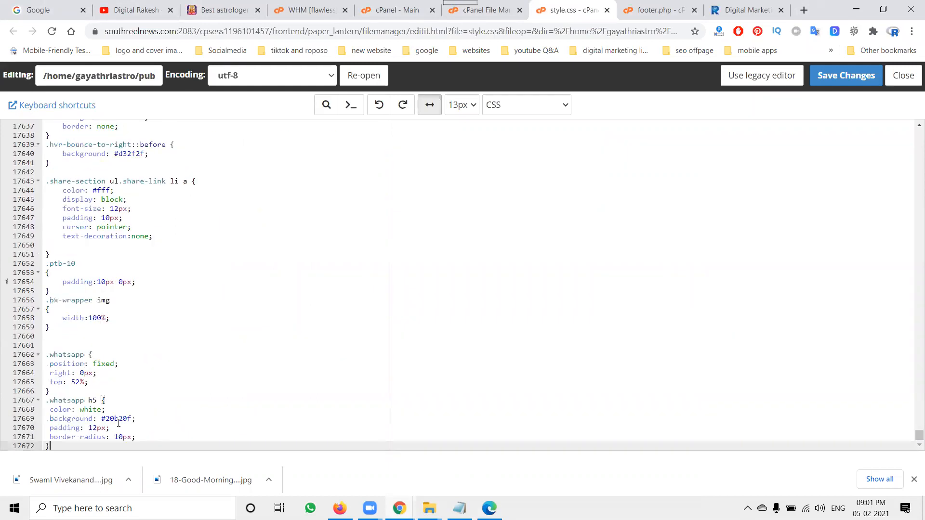
# Save style.css and copy the "with spin" WhatsApp div code from the PDF in Microsoft Edge.
pyautogui.click(839, 74)
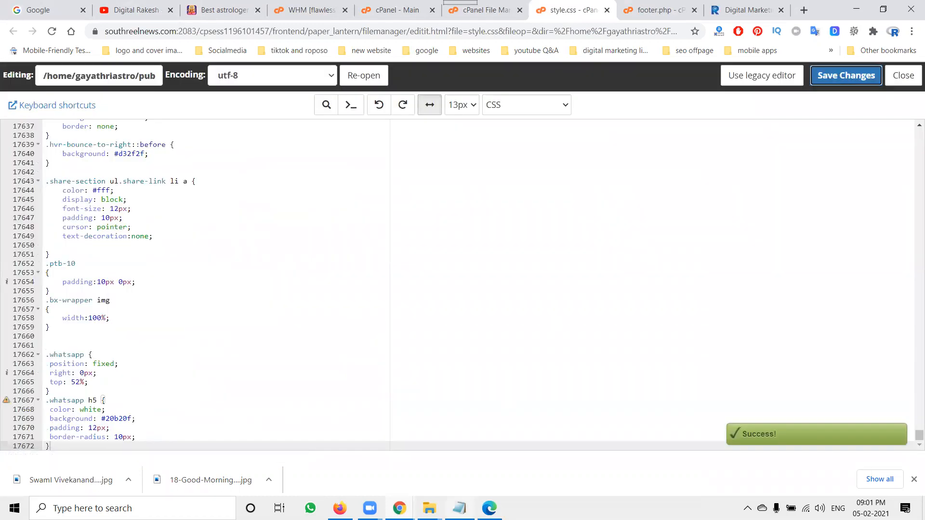
pyautogui.click(490, 508)
pyautogui.scroll(-6, 535, 353)
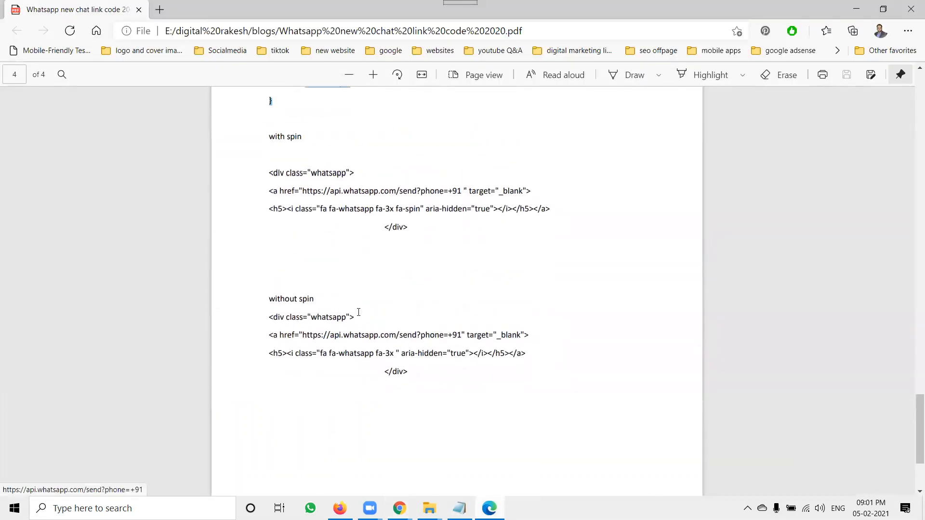
pyautogui.moveTo(411, 227); pyautogui.dragTo(267, 174)
pyautogui.hotkey('ctrl', 'c')
pyautogui.hotkey('alt', 'Tab')
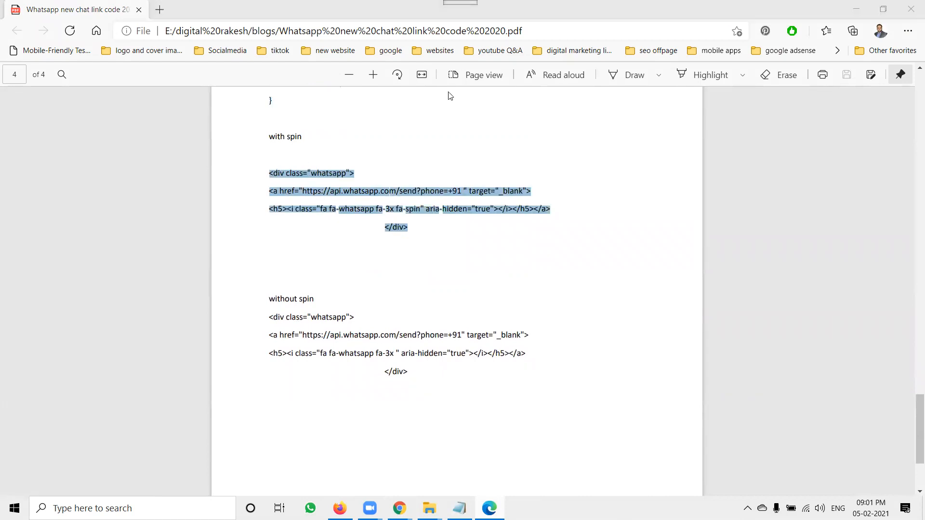
# In Chrome, paste the copied WhatsApp div code into footer.php at line 165, below the copyright block.
pyautogui.click(657, 7)
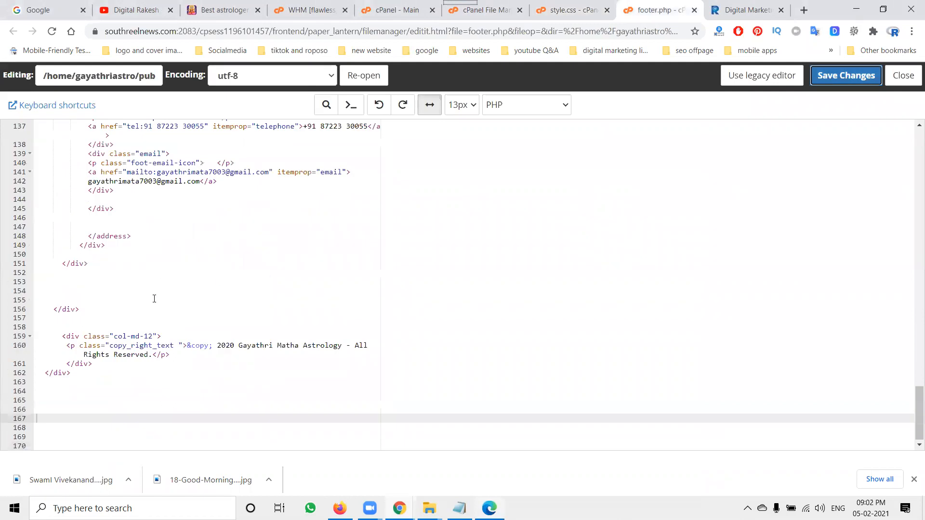
pyautogui.click(63, 399)
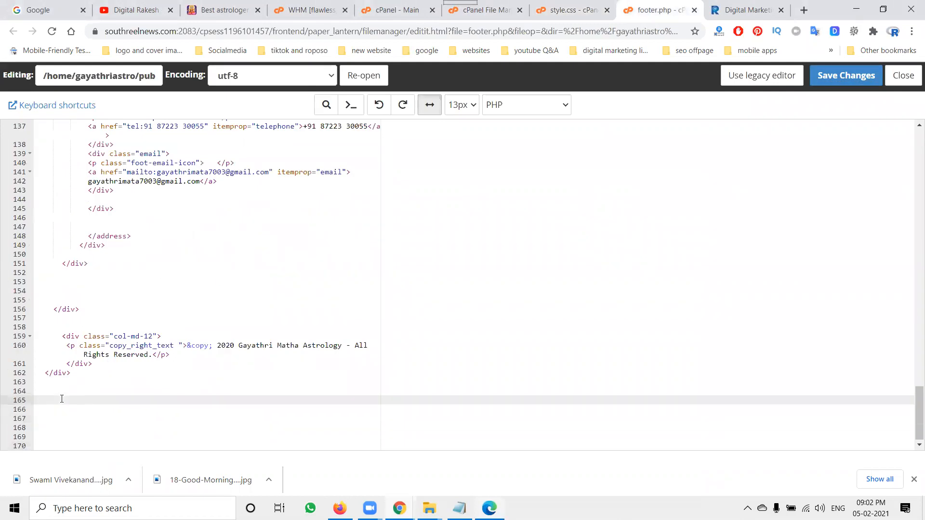
pyautogui.hotkey('ctrl', 'v')
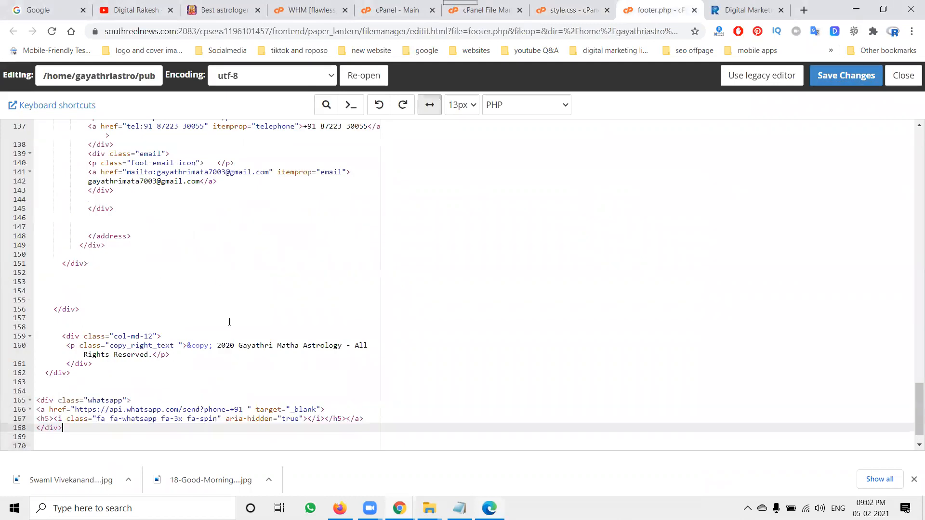
# Open the astrology website's Contact Us page in a new tab and copy the phone number shown there.
pyautogui.click(243, 4)
pyautogui.middleClick(776, 123)
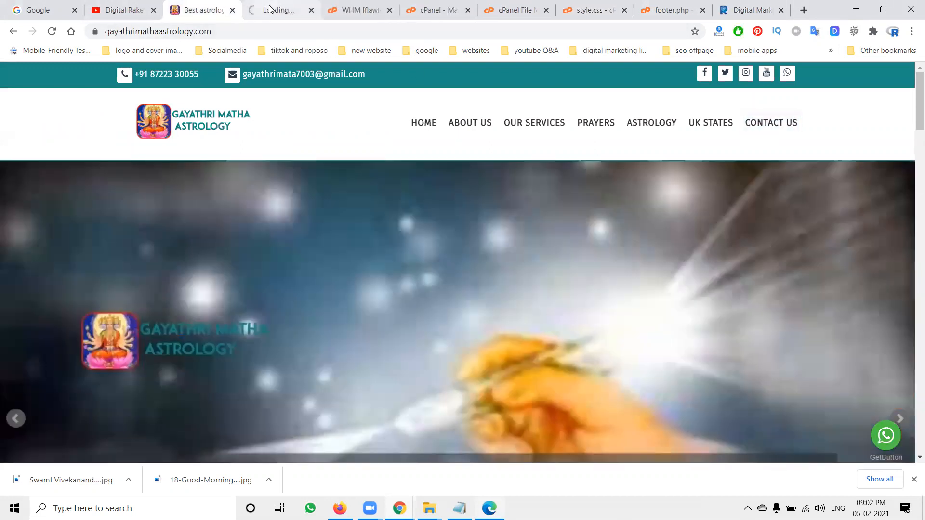
pyautogui.click(270, 9)
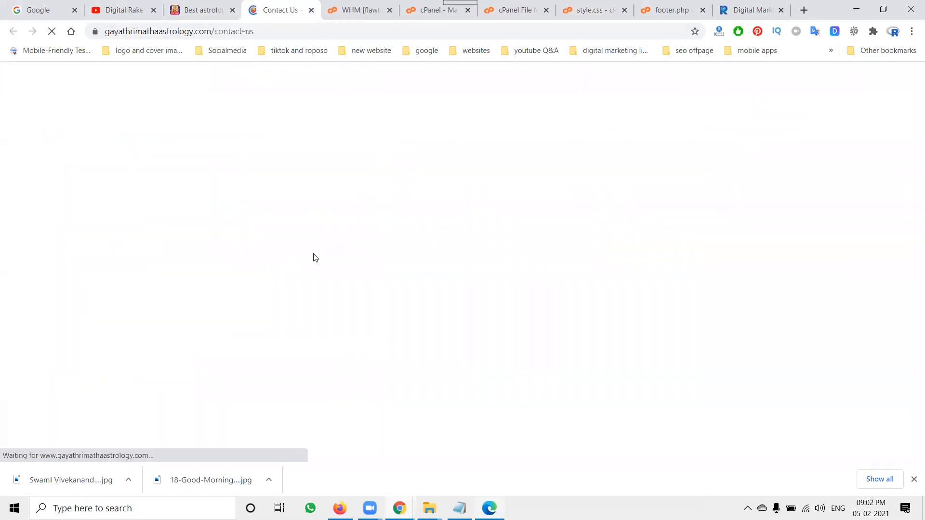
pyautogui.scroll(-3, 320, 285)
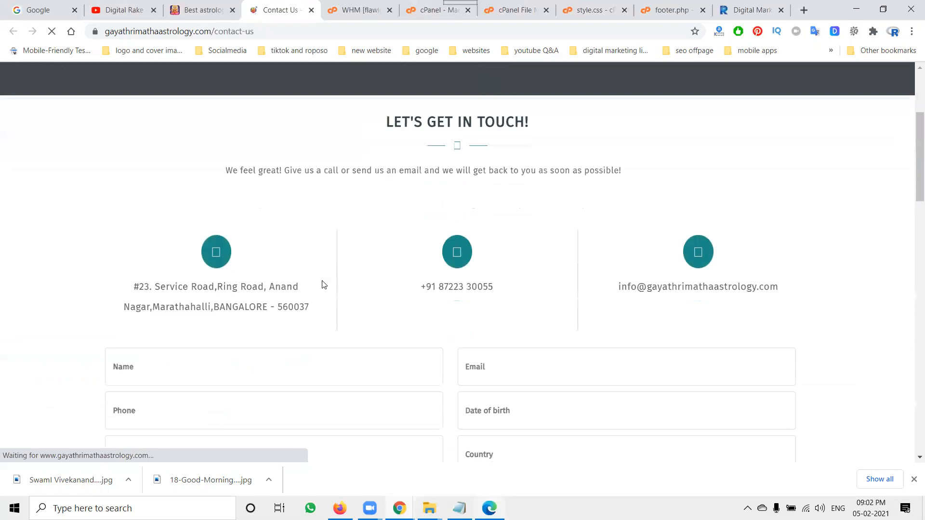
pyautogui.moveTo(494, 288); pyautogui.dragTo(420, 289)
pyautogui.hotkey('ctrl', 'c')
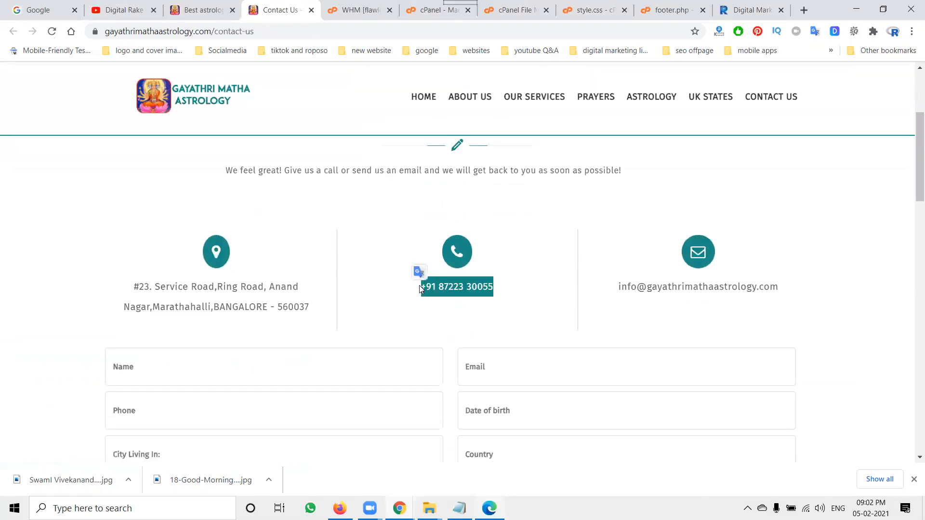
# Replace the +91 placeholder in the WhatsApp link of footer.php with the copied phone number.
pyautogui.click(669, 10)
pyautogui.scroll(-1, 278, 346)
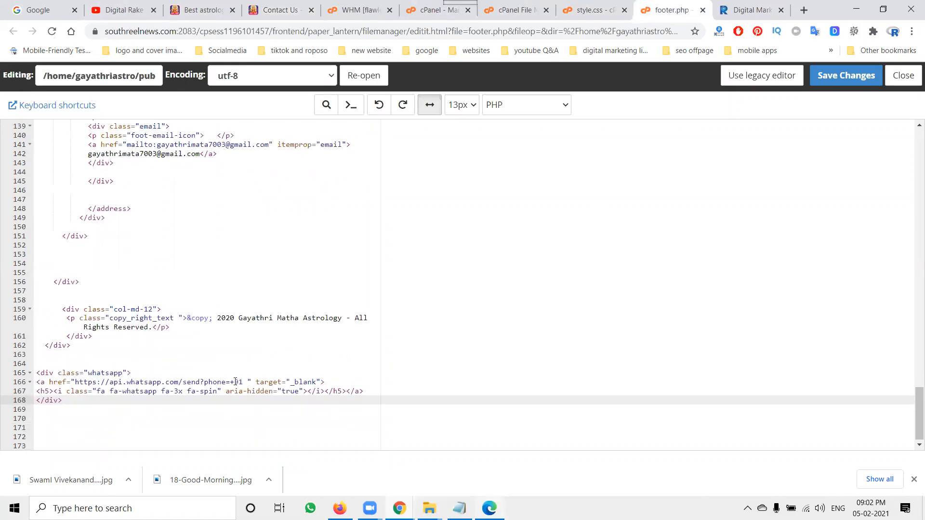
pyautogui.moveTo(230, 381); pyautogui.dragTo(240, 381)
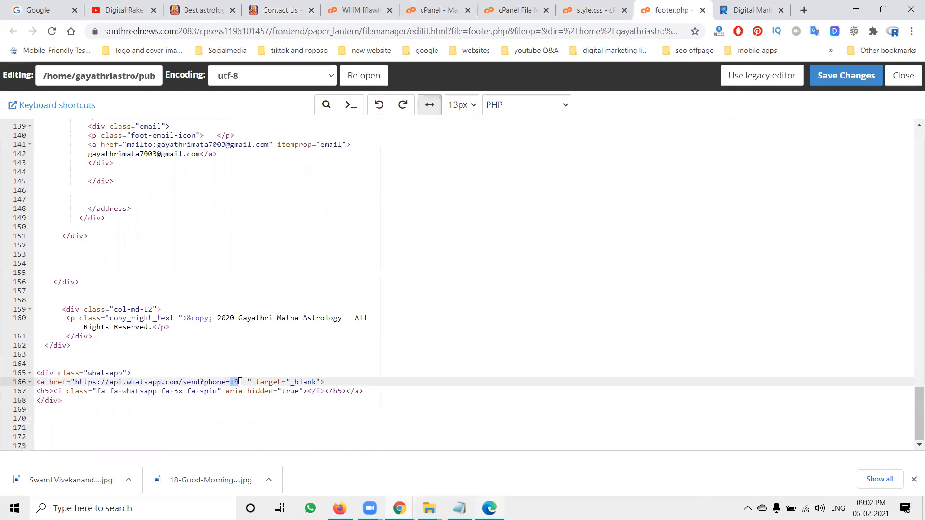
pyautogui.hotkey('ctrl', 'v')
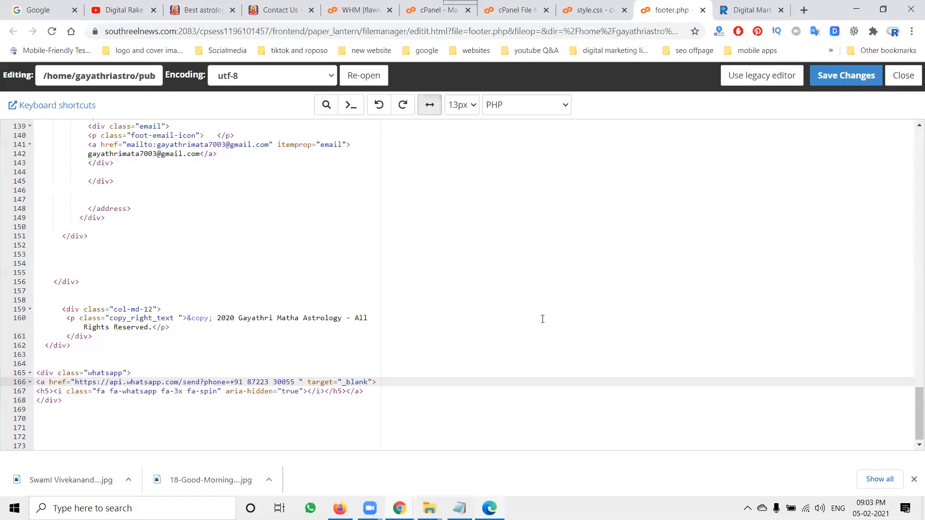
# Append "and text=Please leave me your name and contact details we will get back to you soon as possible"" to the WhatsApp link.
pyautogui.write('and')
pyautogui.write('text=Please leave me your name and contact details we will get back to you soon as possible"')
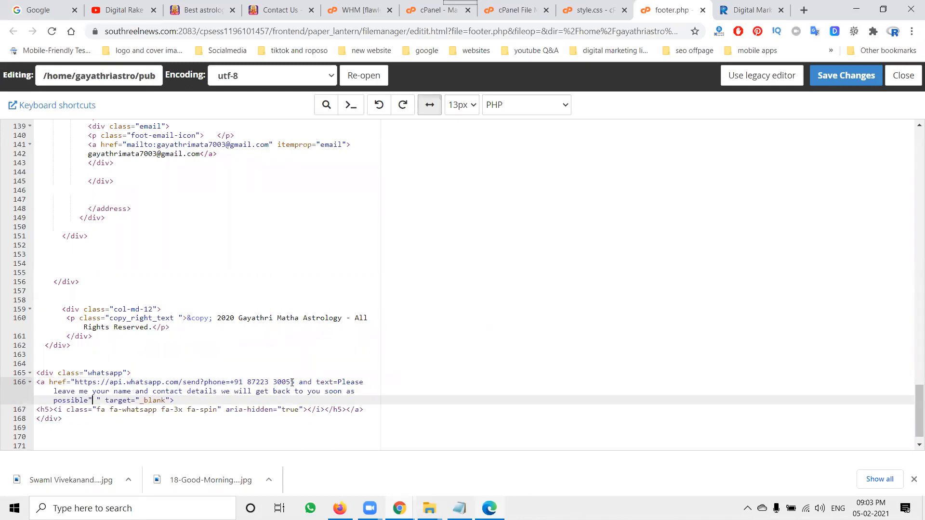
# Remove the spaces inside the WhatsApp link's phone number and save footer.php.
pyautogui.click(274, 382)
pyautogui.press('BackSpace')
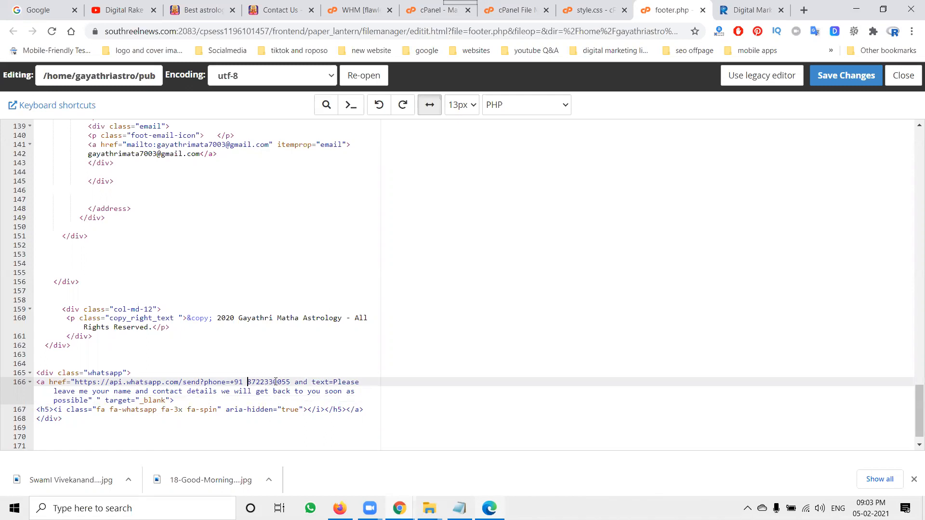
pyautogui.press('BackSpace')
pyautogui.click(846, 75)
# Reload the website's home page to check the WhatsApp button, and compare the spin and non-spin code in the PDF.
pyautogui.click(175, 7)
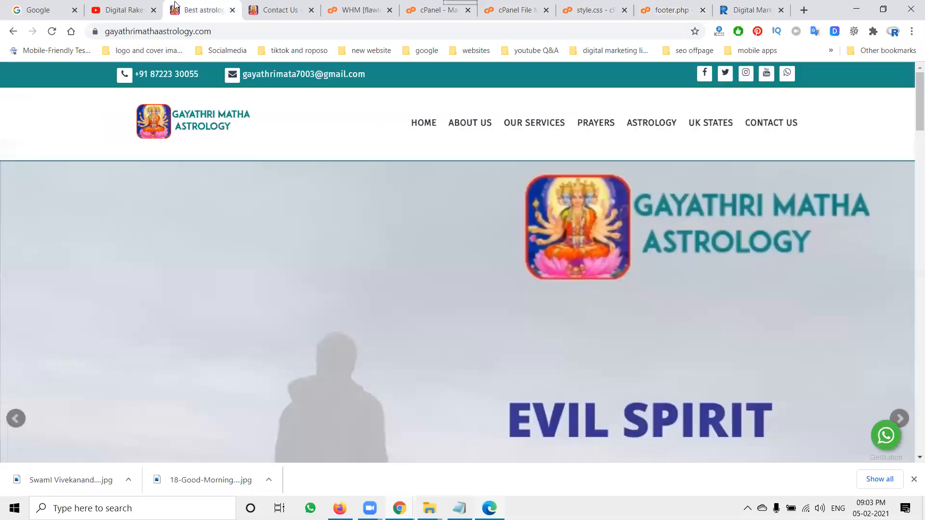
pyautogui.press('F5')
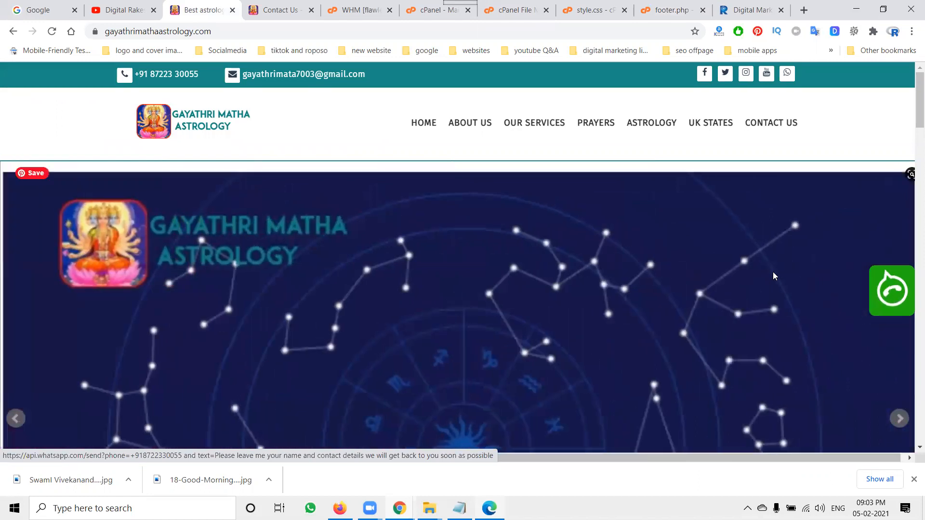
pyautogui.hotkey('alt', 'Tab')
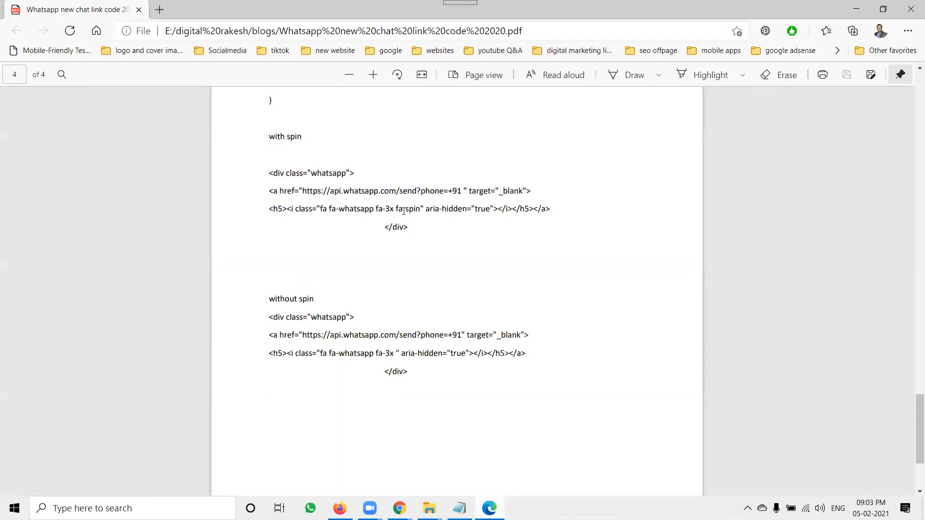
pyautogui.moveTo(399, 508)
pyautogui.click(364, 482)
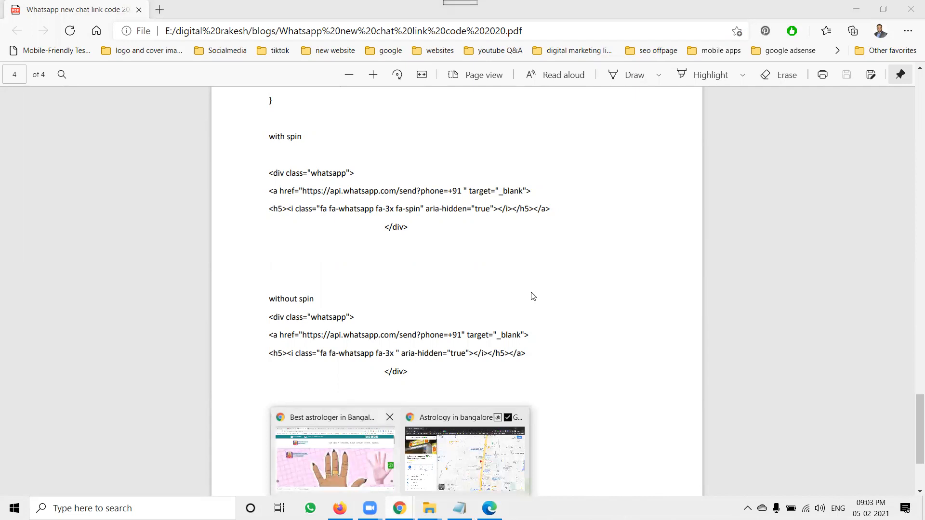
# Delete the fa-spin class from the WhatsApp icon in footer.php and save the file.
pyautogui.click(673, 11)
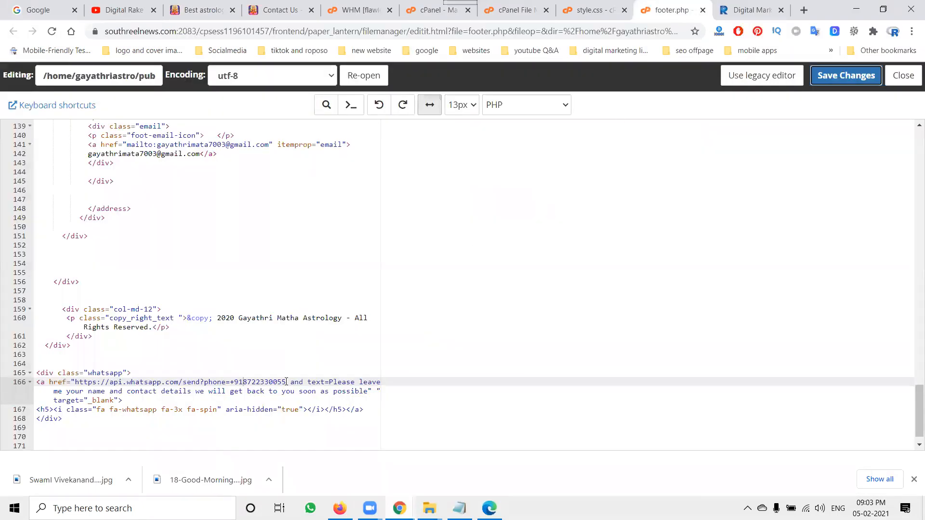
pyautogui.moveTo(217, 409); pyautogui.dragTo(187, 410)
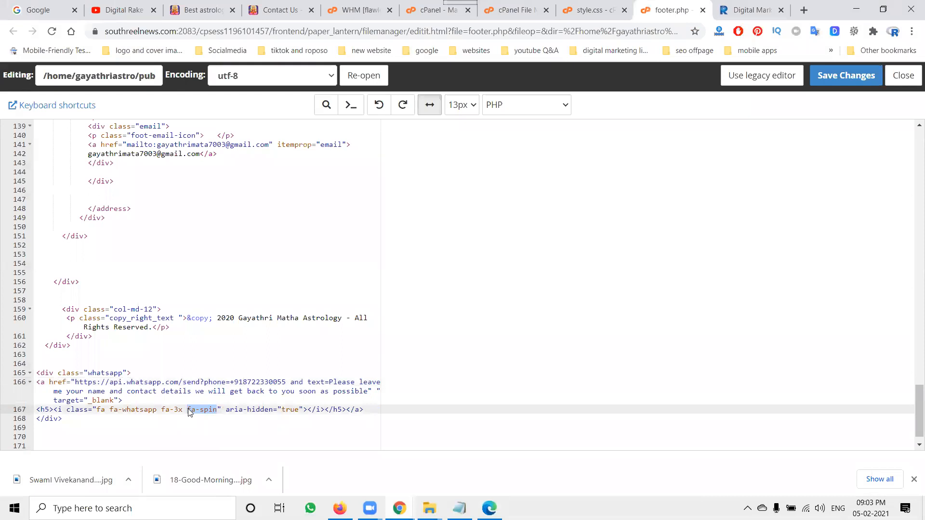
pyautogui.press('BackSpace')
pyautogui.click(827, 76)
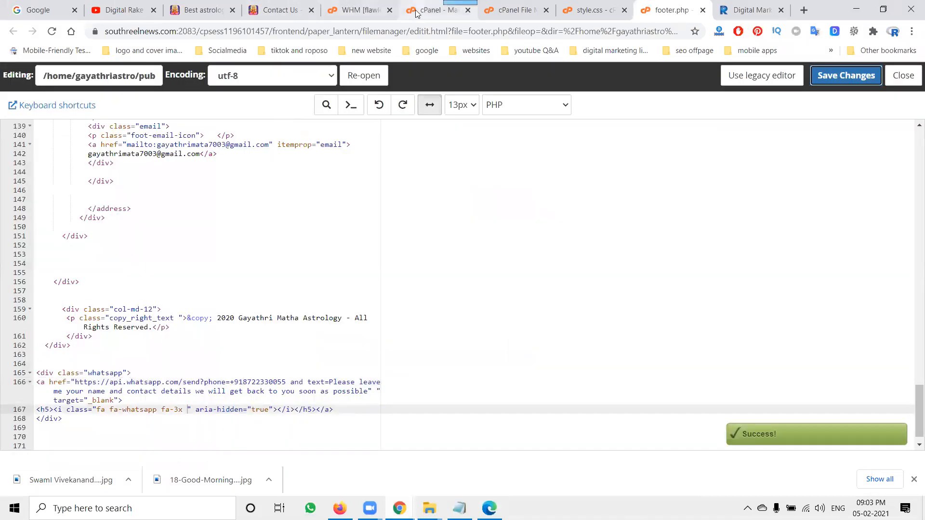
# Reload the home page and test the chat links of the floating WhatsApp button and the header's WhatsApp icon.
pyautogui.click(202, 10)
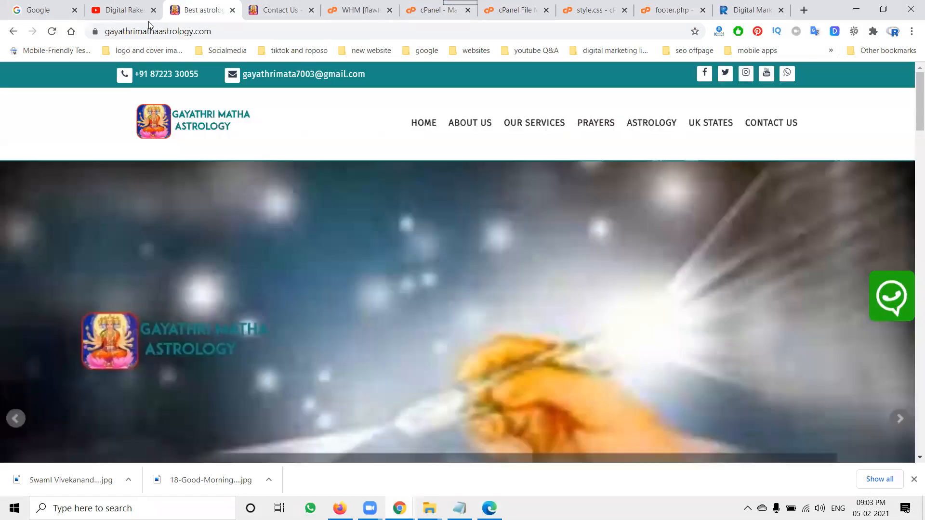
pyautogui.click(51, 32)
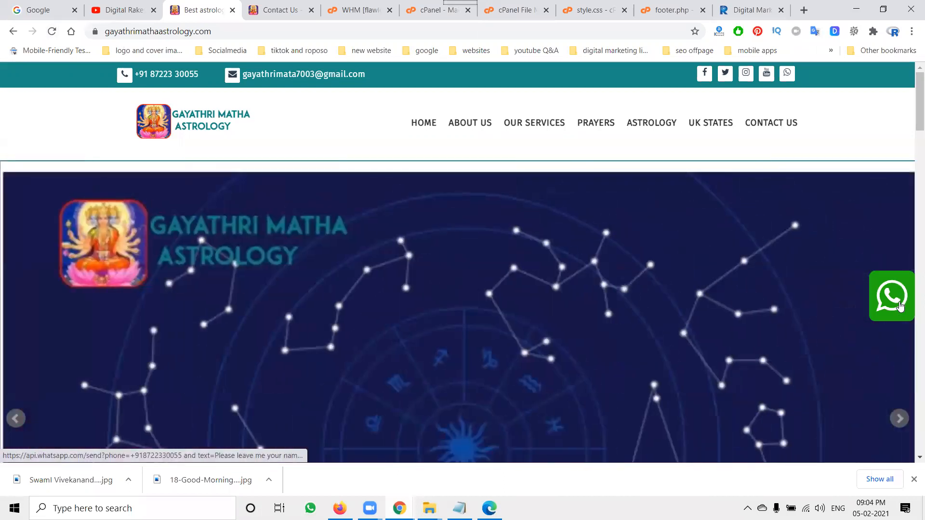
pyautogui.click(900, 307)
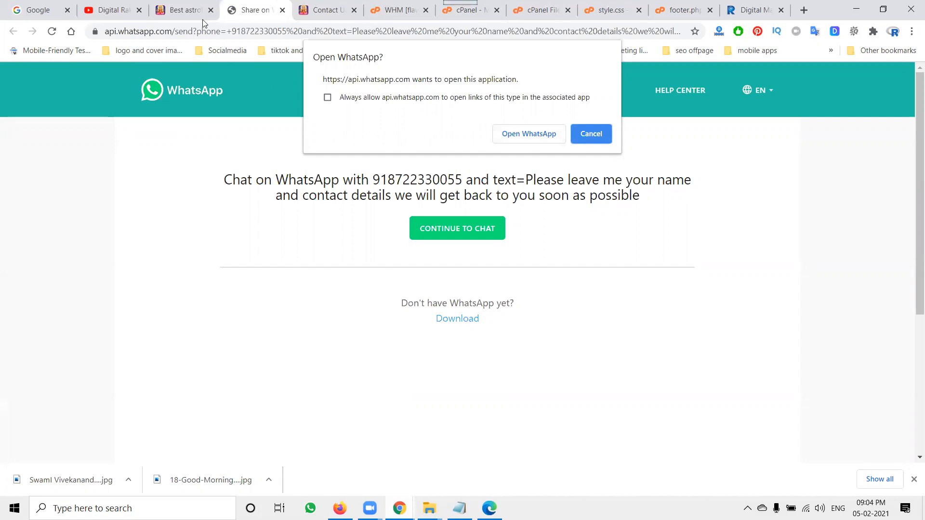
pyautogui.click(184, 10)
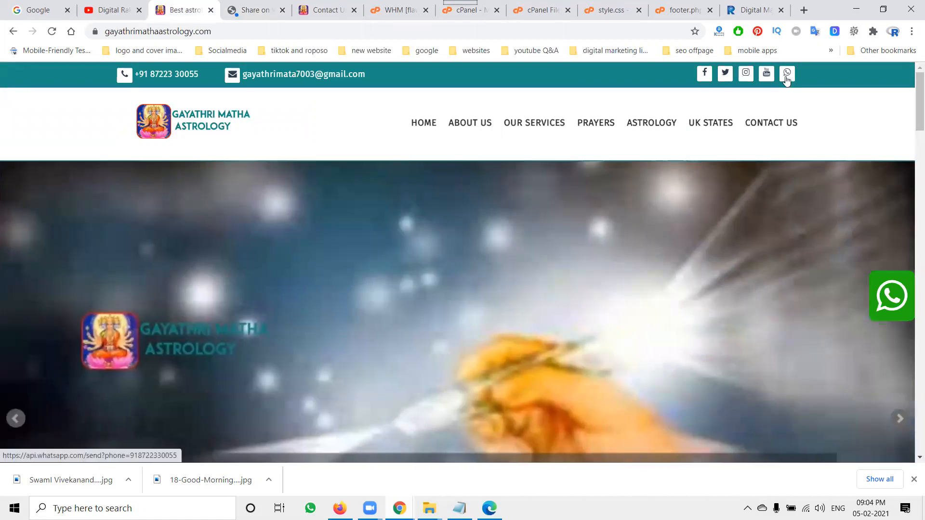
pyautogui.click(787, 75)
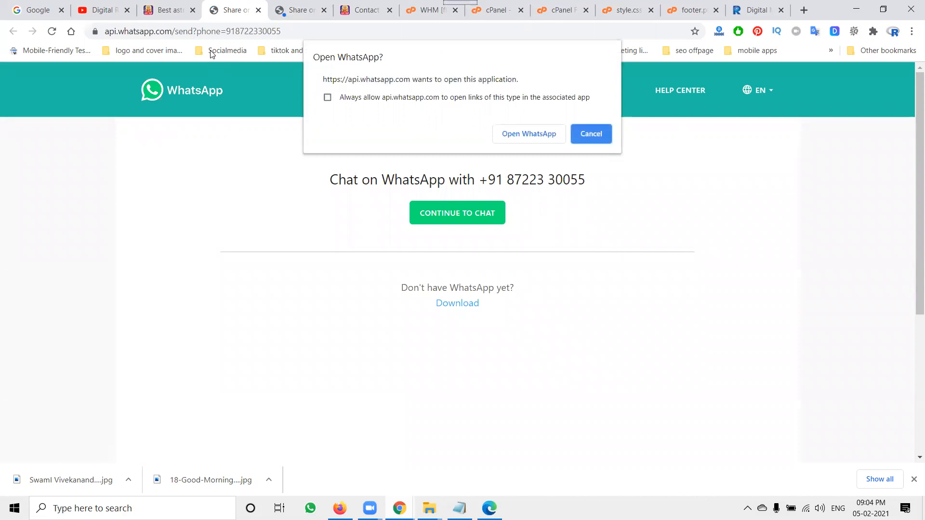
# Build a wa.me link in the WhatsApp chat tab's address using the phone number copied from the website's contact page.
pyautogui.click(209, 29)
pyautogui.write('wa')
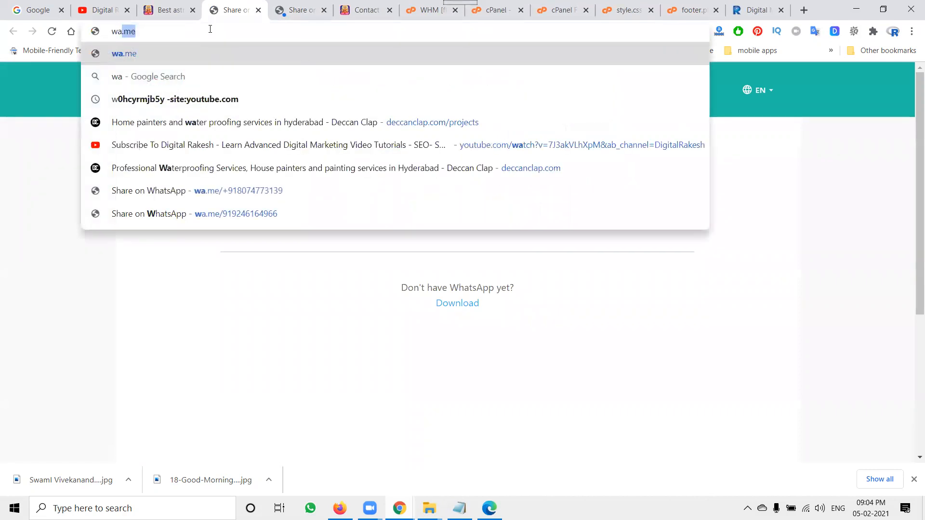
pyautogui.write('.me')
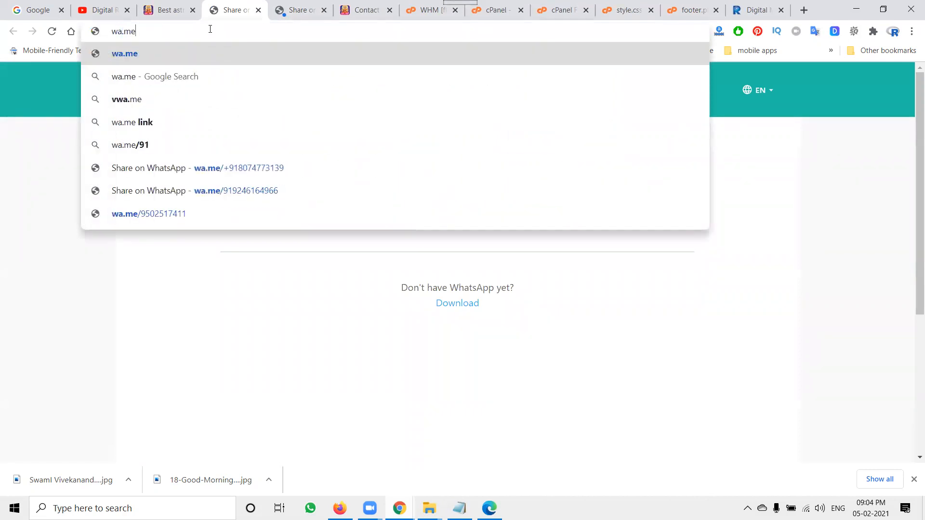
pyautogui.write('/91')
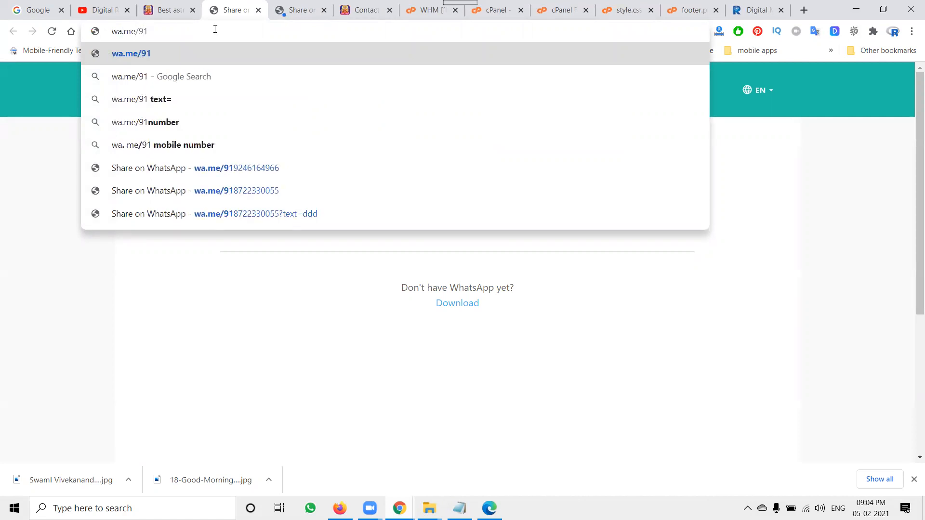
pyautogui.click(187, 11)
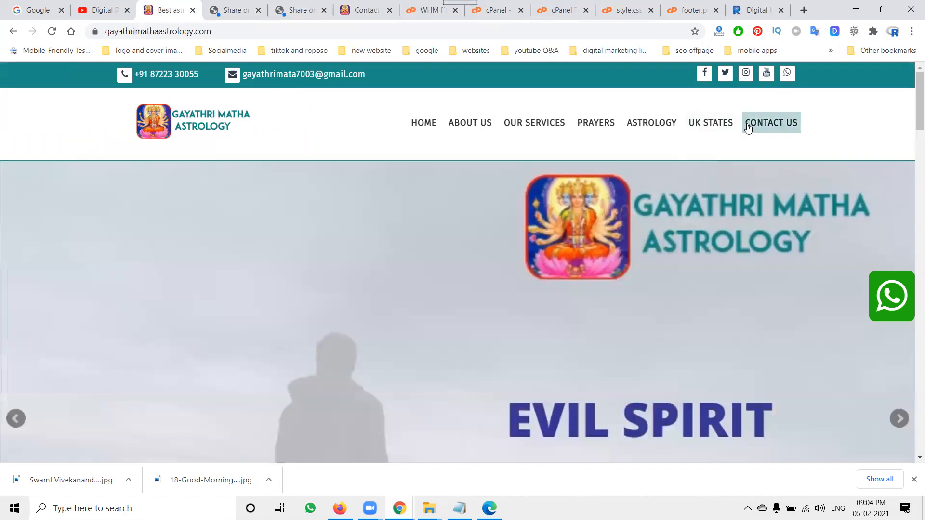
pyautogui.click(367, 13)
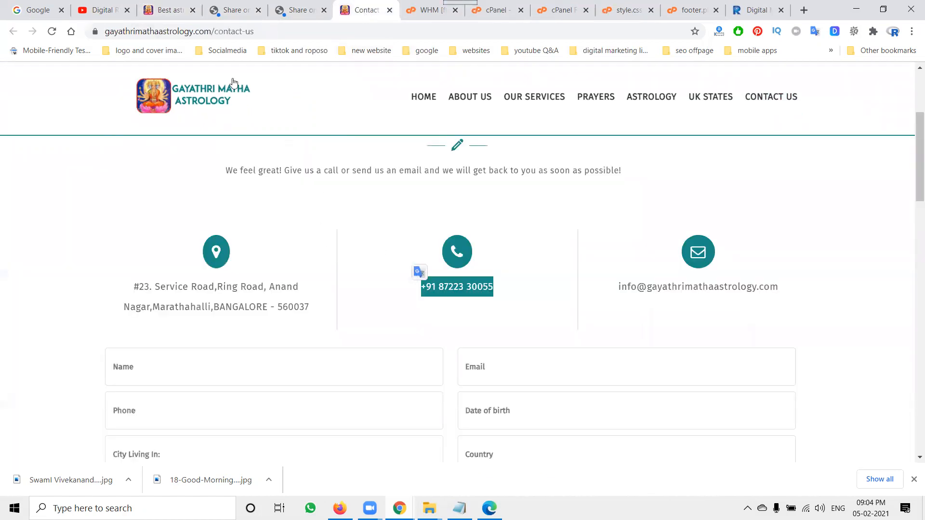
pyautogui.click(245, 8)
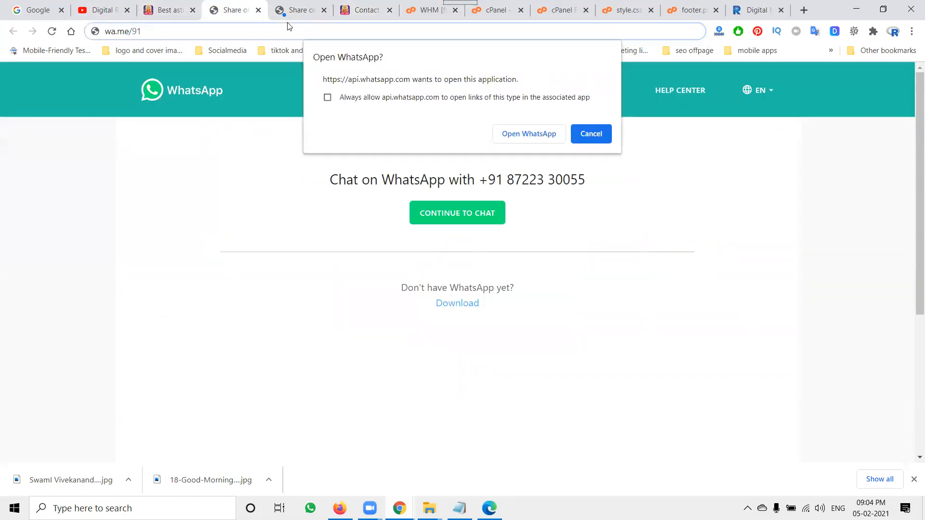
pyautogui.click(276, 12)
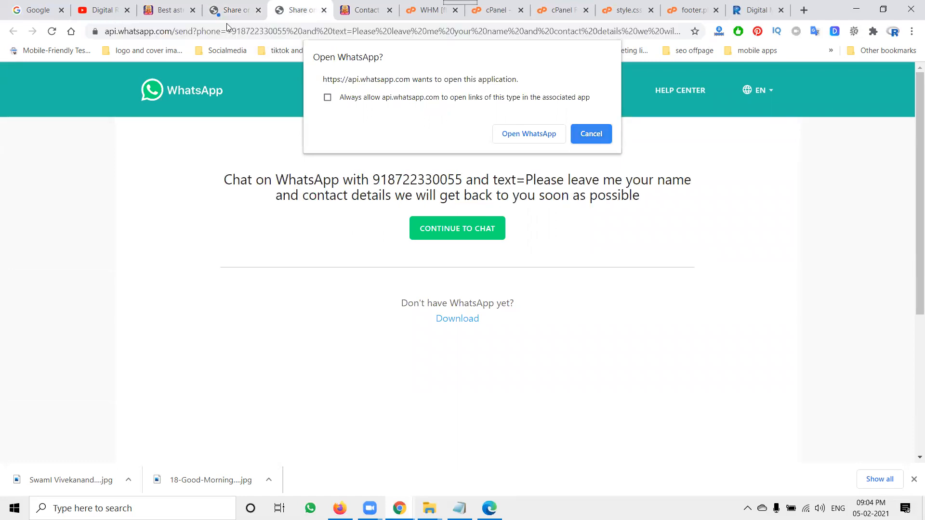
pyautogui.click(226, 14)
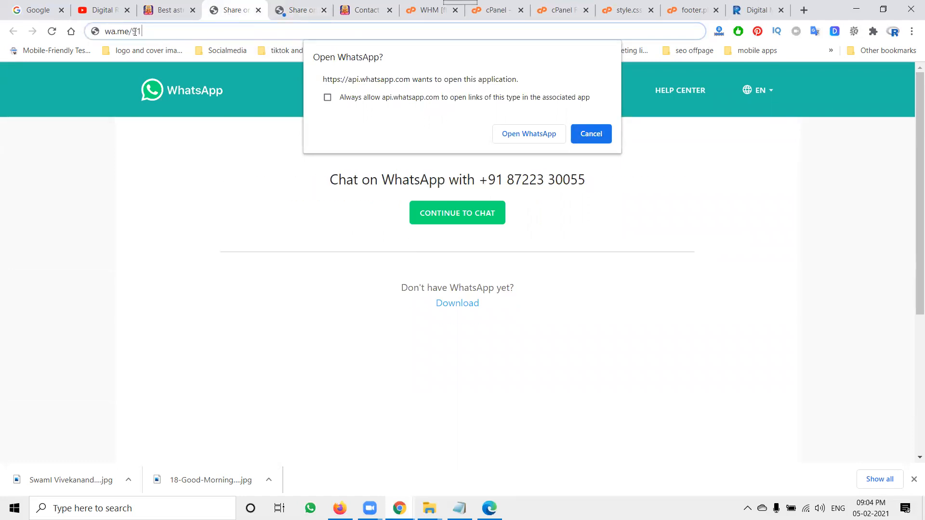
pyautogui.doubleClick(135, 31)
pyautogui.hotkey('ctrl', 'v')
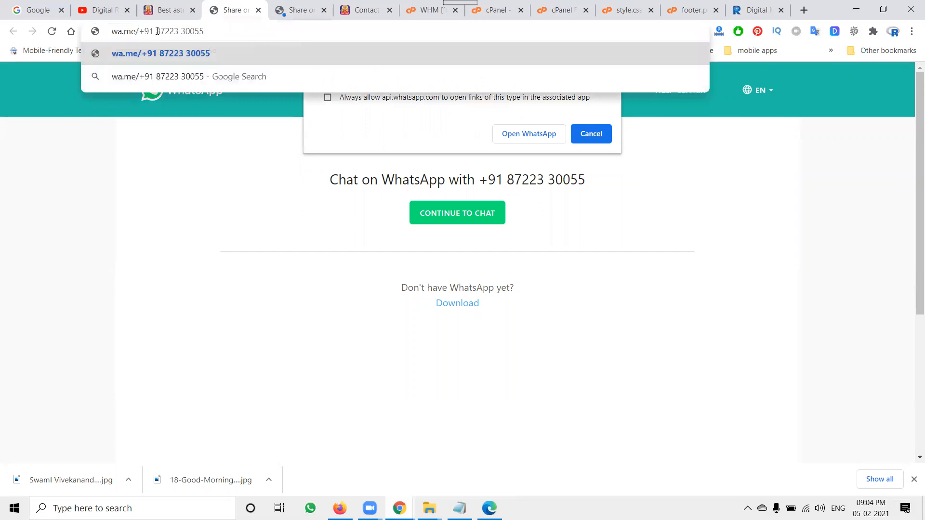
# Remove the spaces and the plus sign from the wa.me link's phone number and open the link.
pyautogui.click(183, 31)
pyautogui.press('BackSpace')
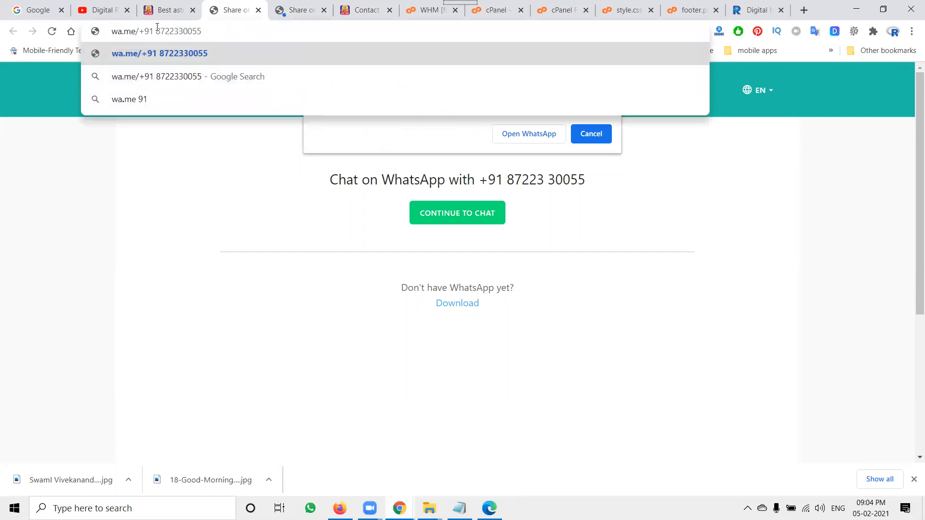
pyautogui.click(157, 31)
pyautogui.press('BackSpace')
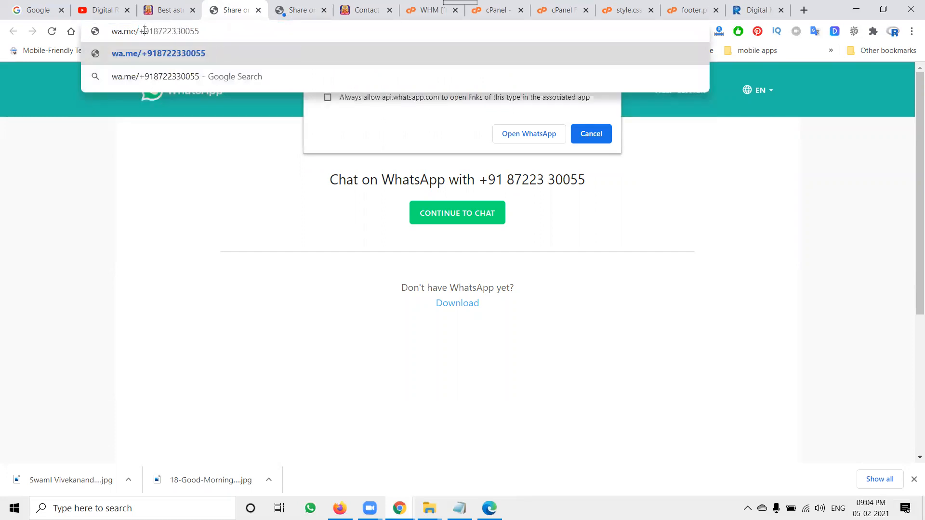
pyautogui.click(144, 31)
pyautogui.press('BackSpace')
pyautogui.press('Return')
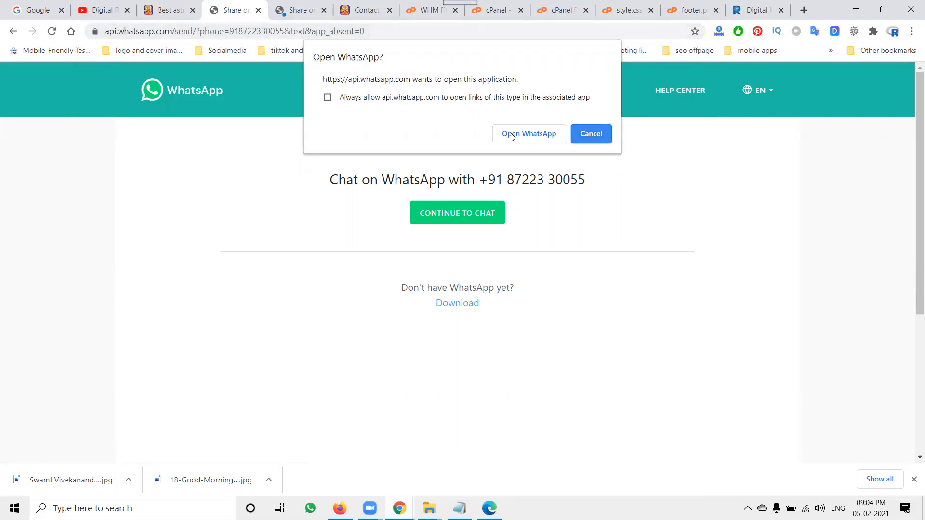
# Cancel the Open WhatsApp prompt, reload the chat link page, and cancel the prompt again.
pyautogui.click(582, 133)
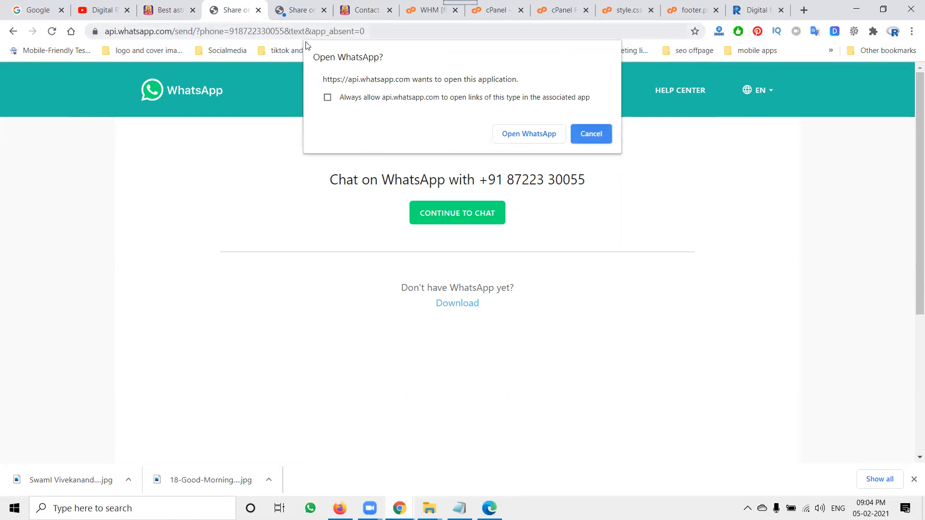
pyautogui.click(590, 136)
pyautogui.click(374, 30)
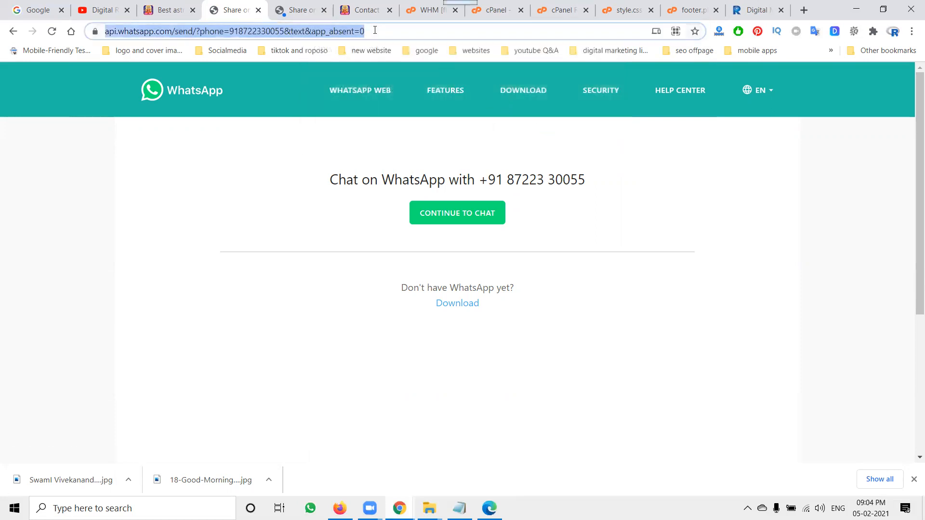
pyautogui.press('Return')
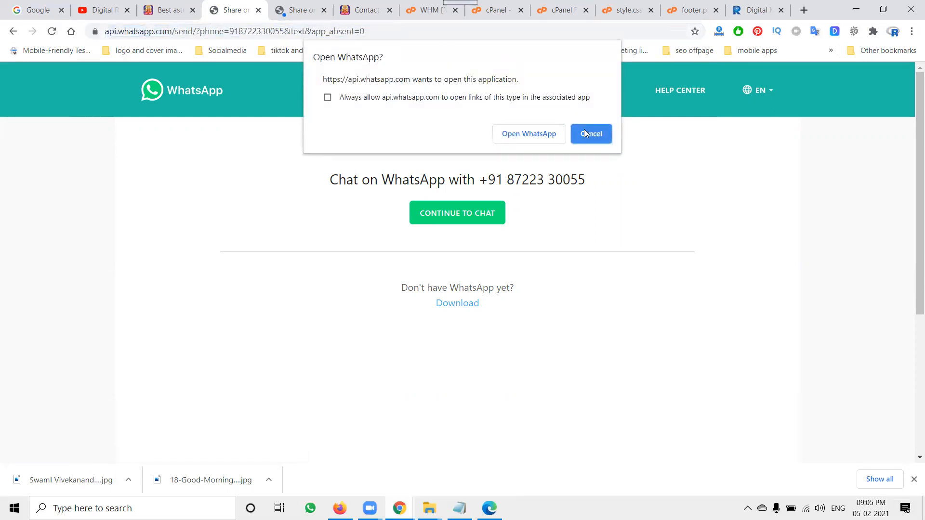
pyautogui.click(585, 134)
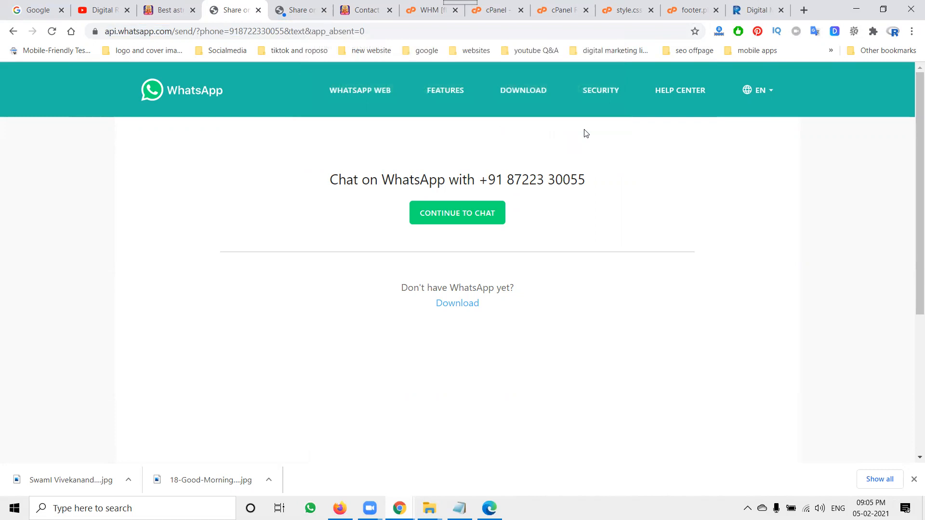
# Compare the floating WhatsApp button's position on the home page with the .whatsapp rule in style.css.
pyautogui.click(163, 10)
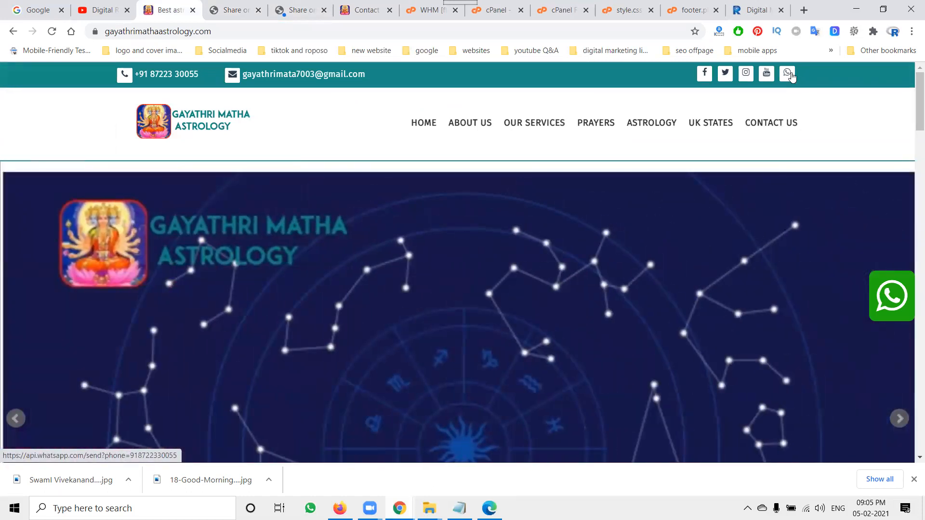
pyautogui.click(613, 10)
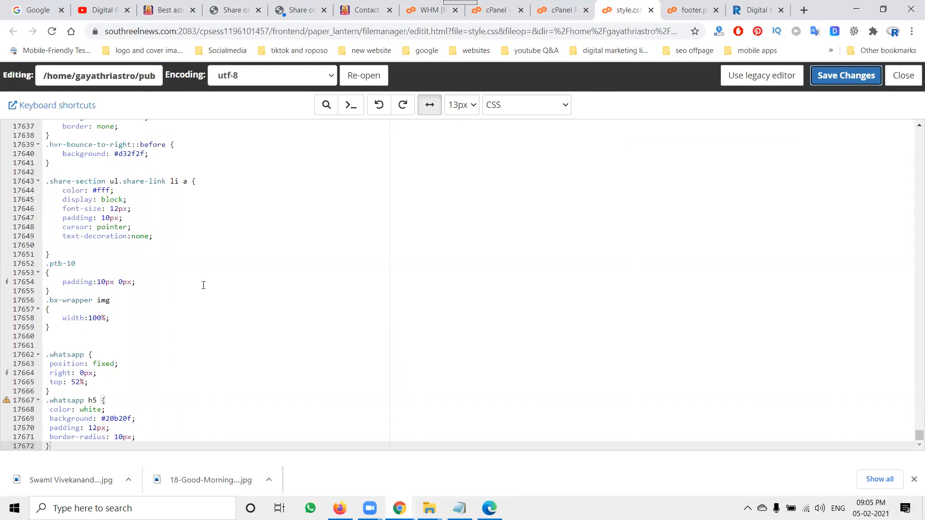
pyautogui.scroll(-1, 148, 363)
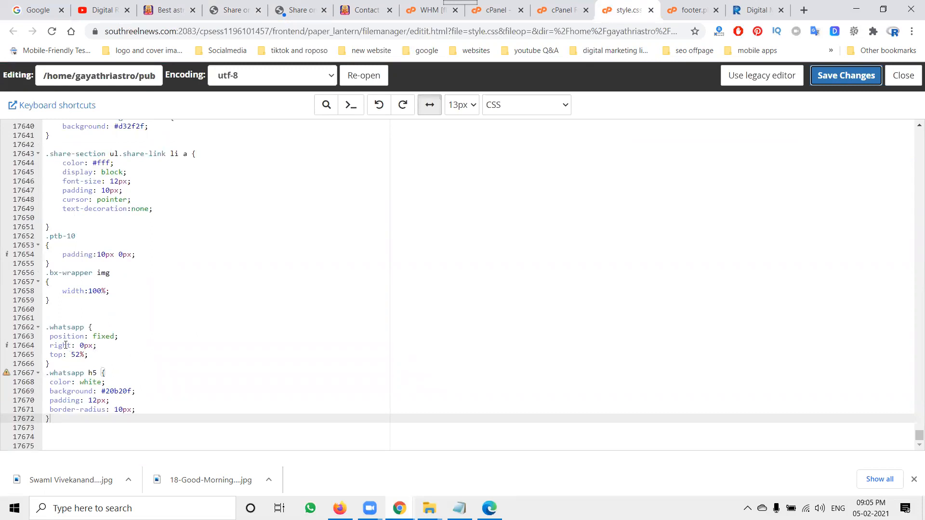
pyautogui.click(164, 9)
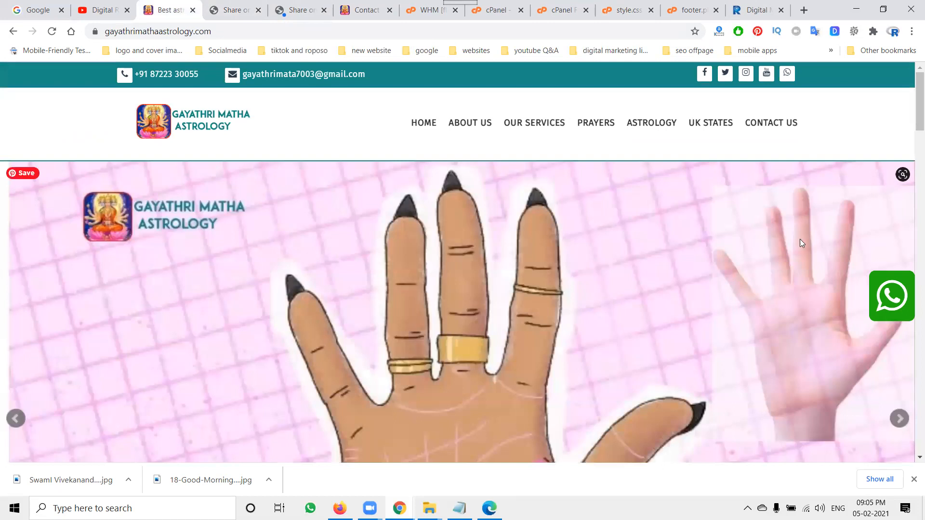
pyautogui.click(662, 5)
pyautogui.click(626, 9)
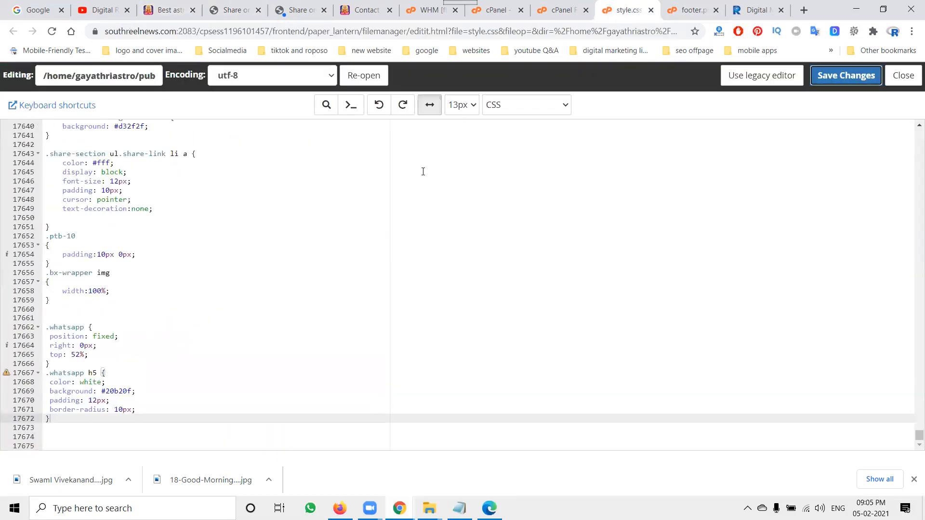
# Change the right property to left in style.css's .whatsapp rule, save the file, and reload the home page.
pyautogui.doubleClick(57, 346)
pyautogui.write('left')
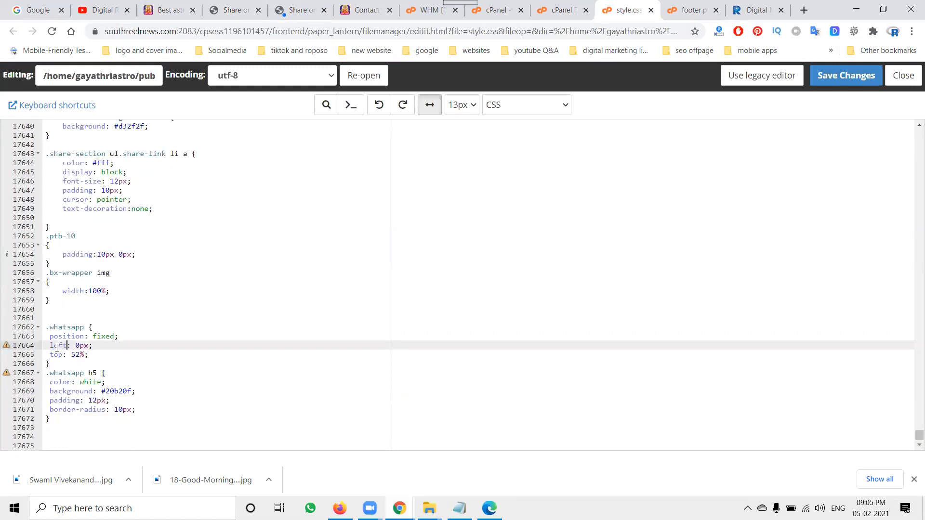
pyautogui.click(846, 76)
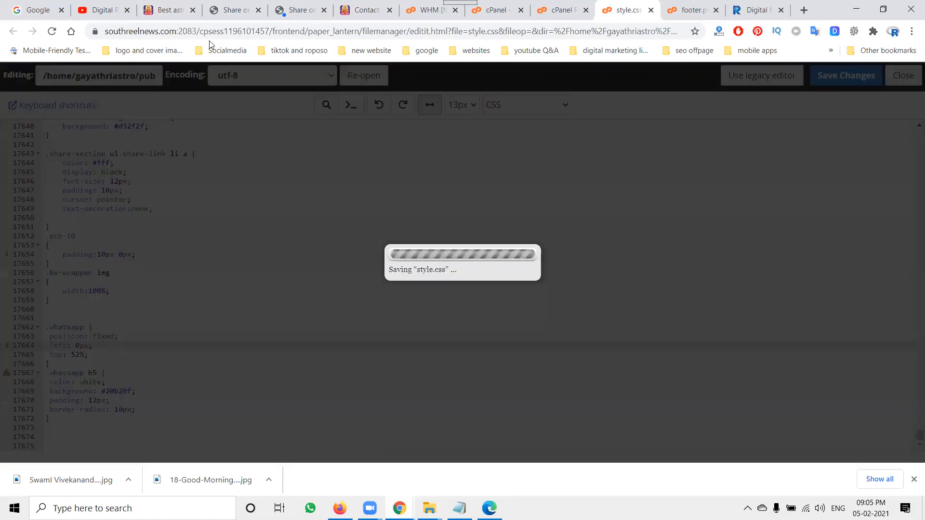
pyautogui.click(157, 10)
pyautogui.press('F5')
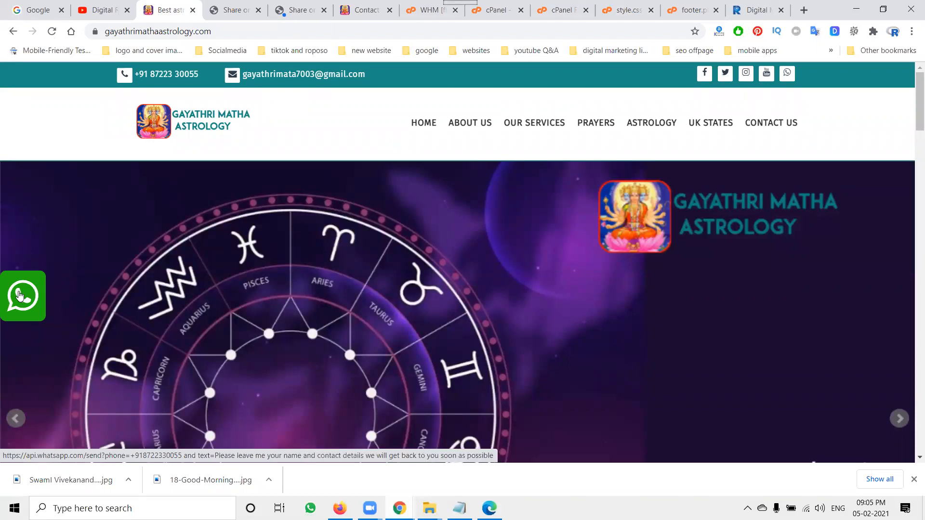
# Examine the WhatsApp button rules and surrounding code in style.css at a larger page zoom.
pyautogui.click(627, 10)
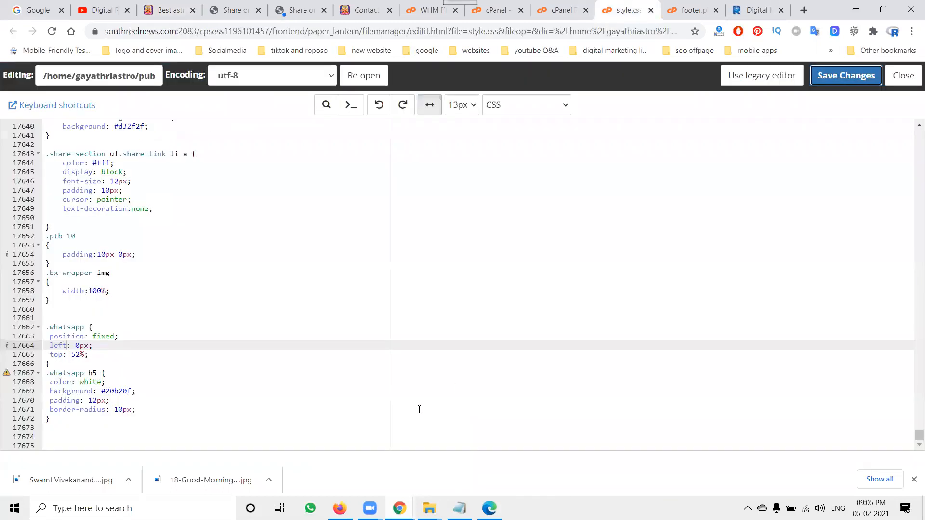
pyautogui.hotkey('ctrl', '+')
pyautogui.hotkey('ctrl', '+')
pyautogui.scroll(-5, 302, 380)
pyautogui.scroll(-20, 303, 379)
pyautogui.scroll(-20, 303, 379)
pyautogui.scroll(-20, 302, 380)
pyautogui.scroll(-20, 297, 401)
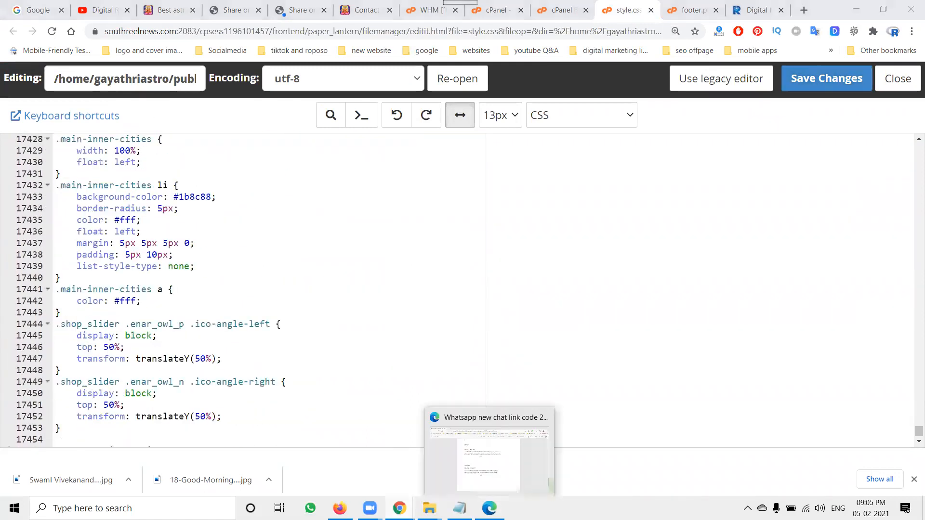
# Switch to the WhatsApp chat link code PDF in Edge and highlight the right property in its .whatsapp CSS rule.
pyautogui.click(489, 508)
pyautogui.scroll(5, 426, 353)
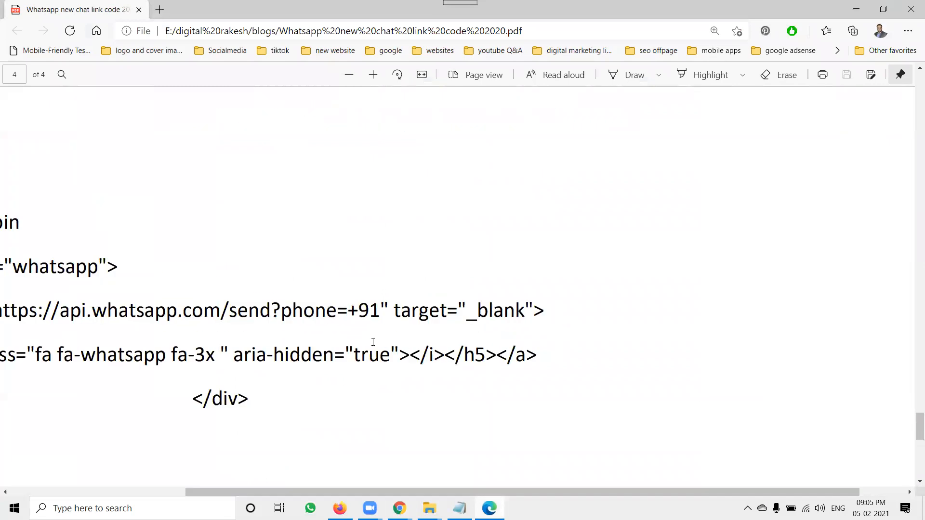
pyautogui.scroll(10, 372, 342)
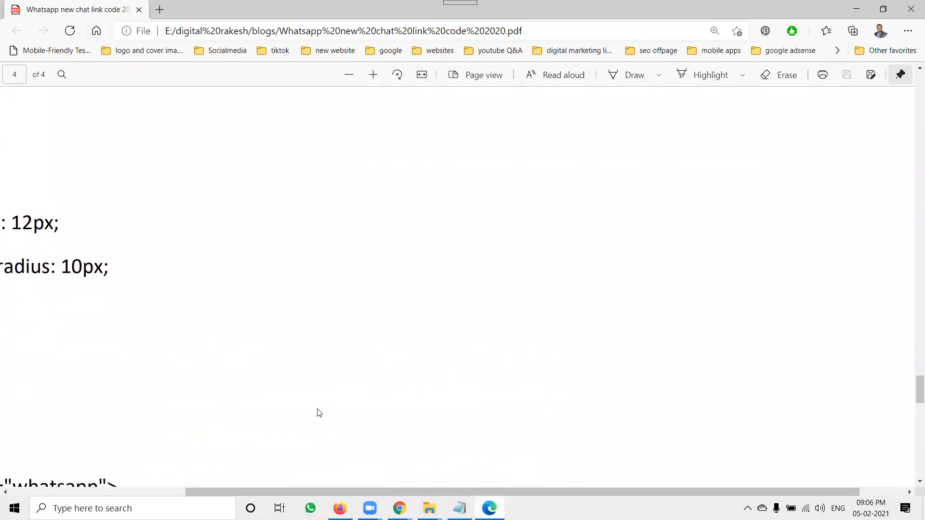
pyautogui.moveTo(238, 491); pyautogui.dragTo(60, 474)
pyautogui.scroll(10, 203, 347)
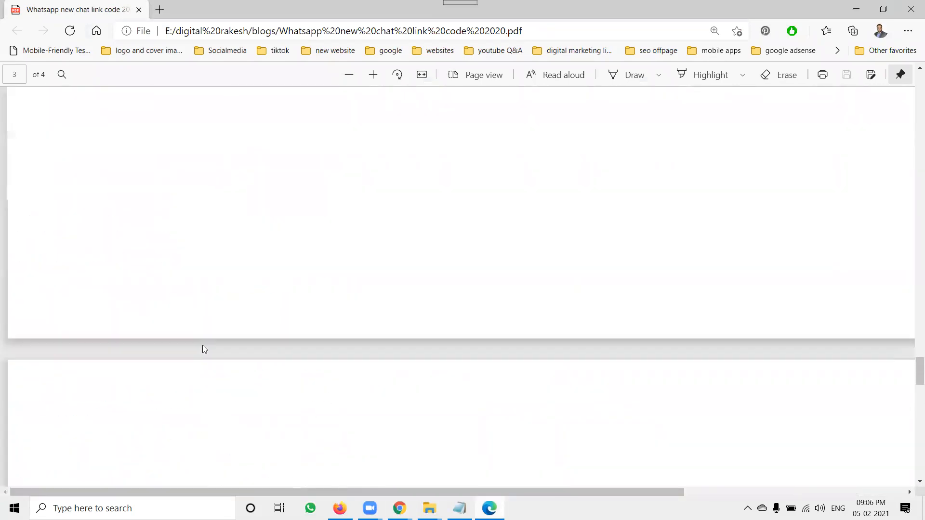
pyautogui.moveTo(169, 348); pyautogui.dragTo(214, 348)
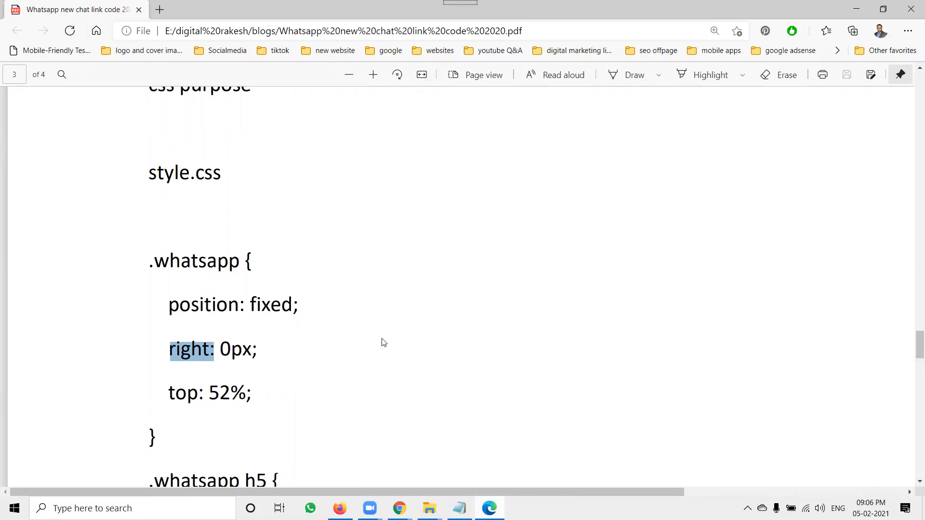
pyautogui.scroll(-2, 380, 347)
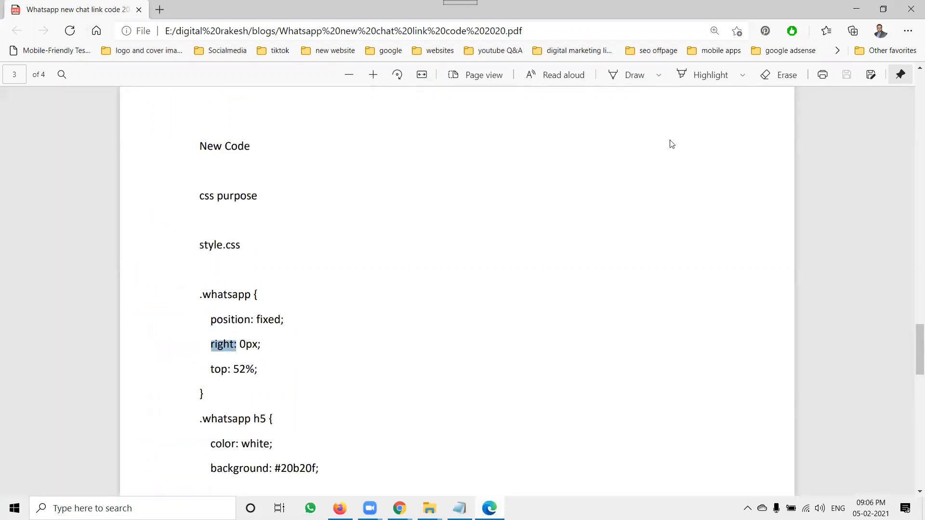
pyautogui.click(854, 9)
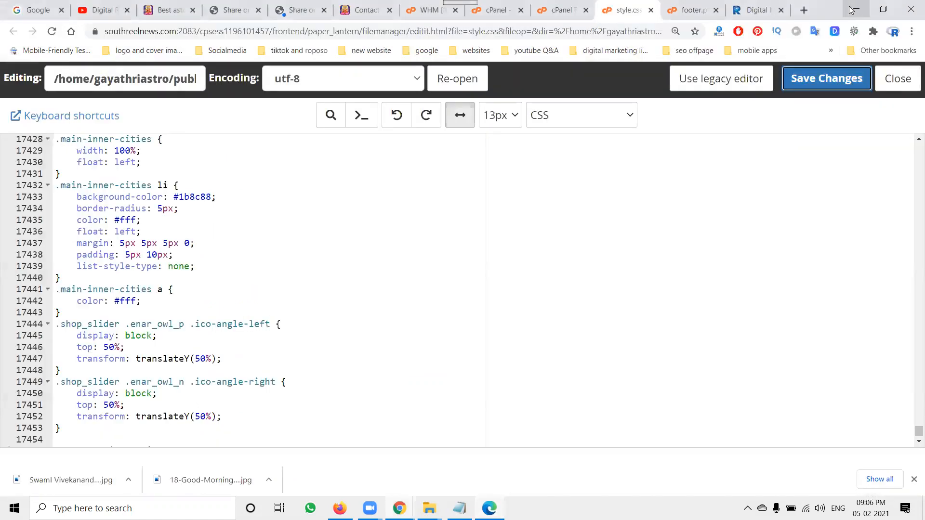
pyautogui.scroll(-2, 532, 217)
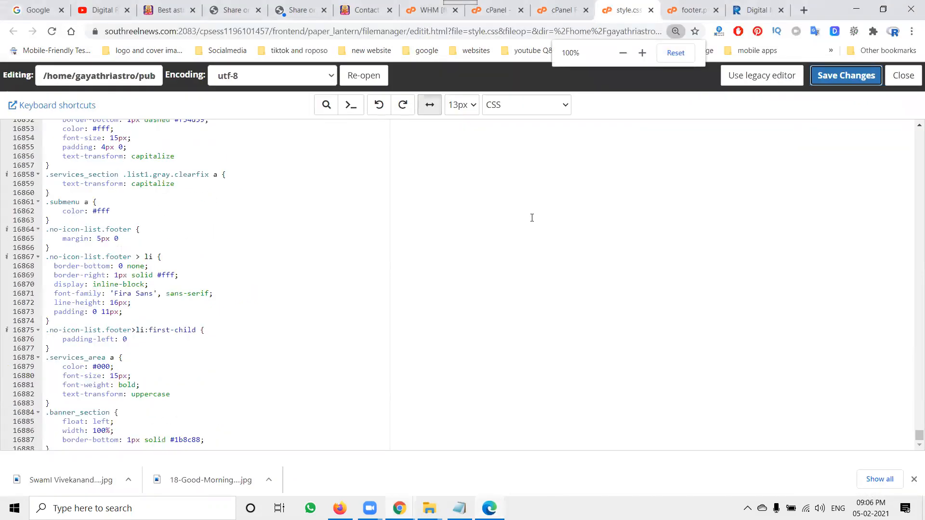
pyautogui.scroll(-15, 273, 299)
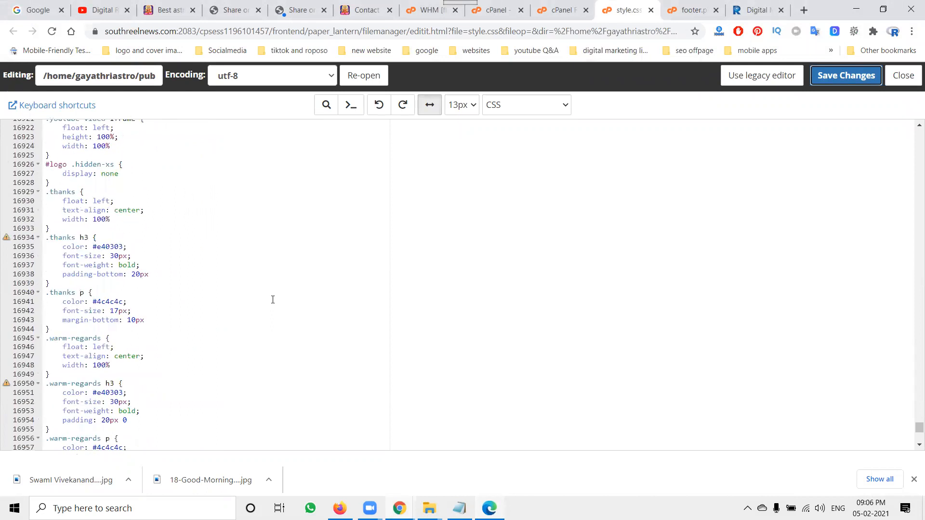
pyautogui.scroll(-12, 273, 300)
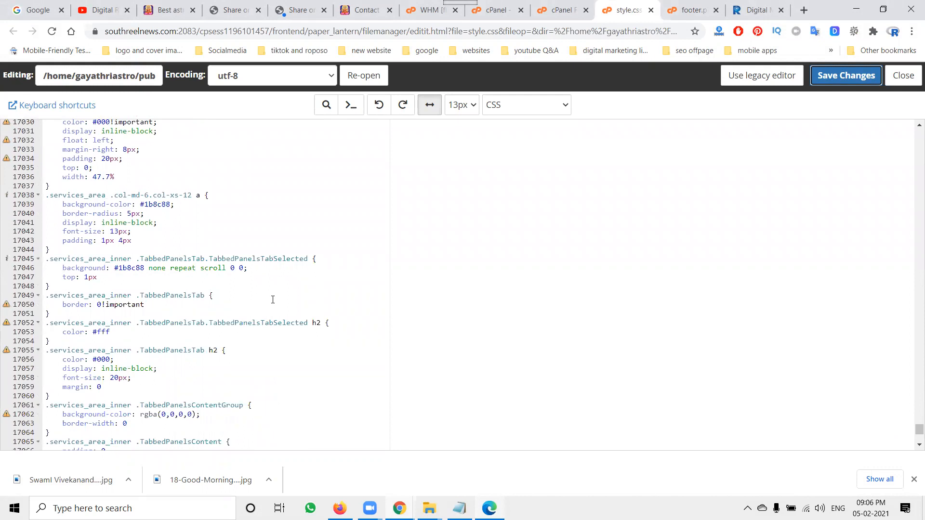
pyautogui.scroll(-4, 273, 300)
# View the Rakesh Tech Solutions website's home page and the YouTube channel's videos page.
pyautogui.click(746, 6)
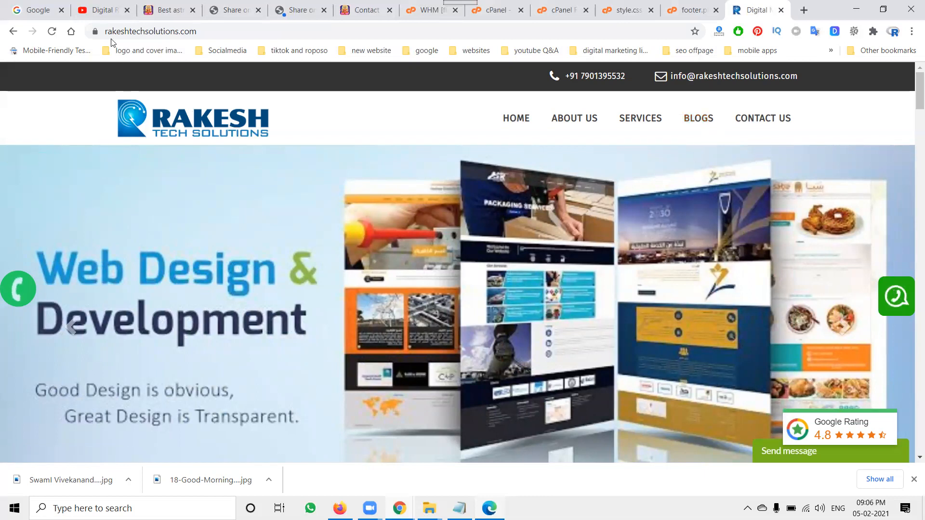
pyautogui.click(96, 4)
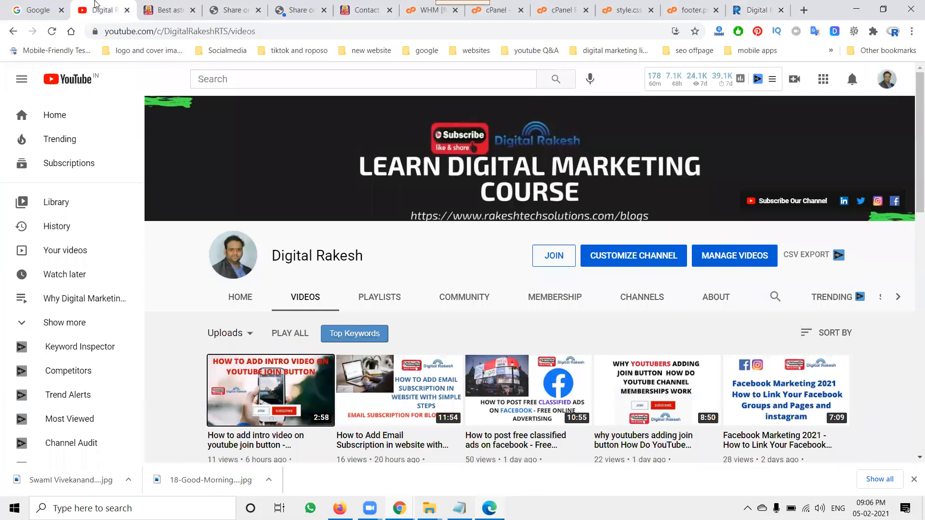